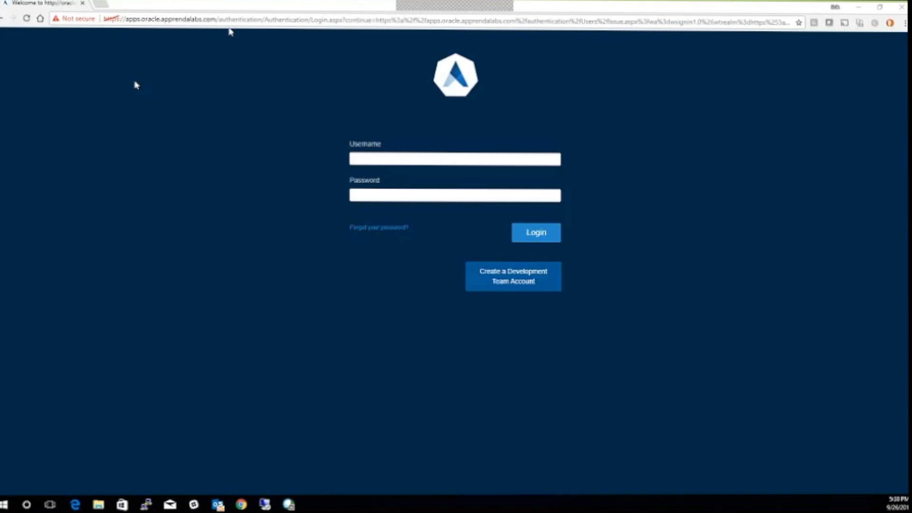
Load the apps.oracle platform address and choose Create a Development Team Account
left_click(235, 21)
type("apps.")
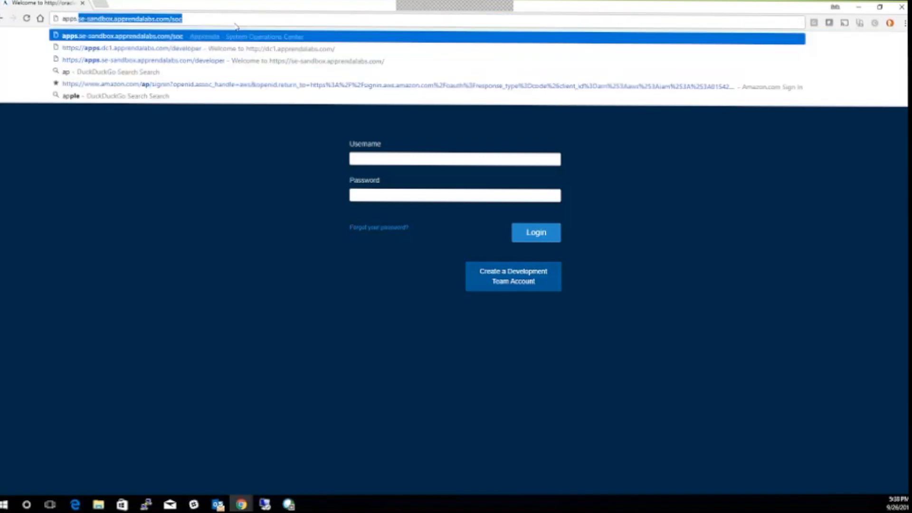
type("oracl")
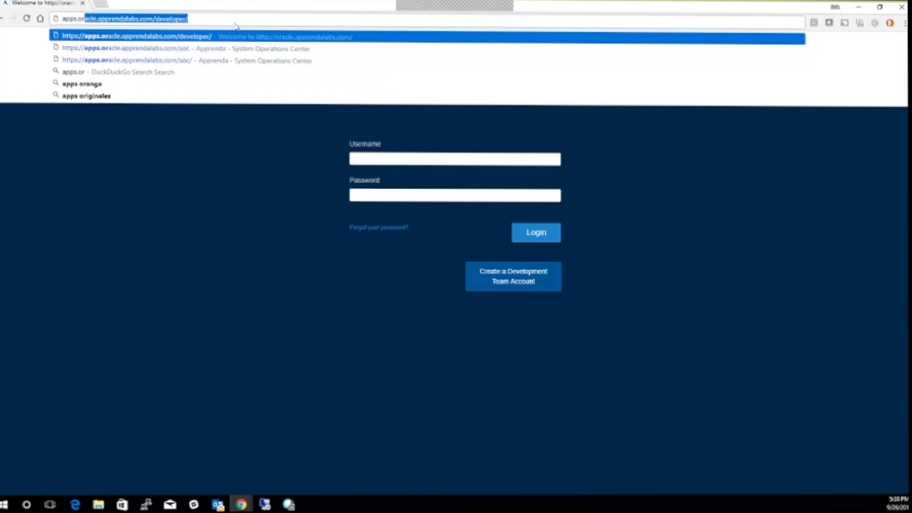
key("Return")
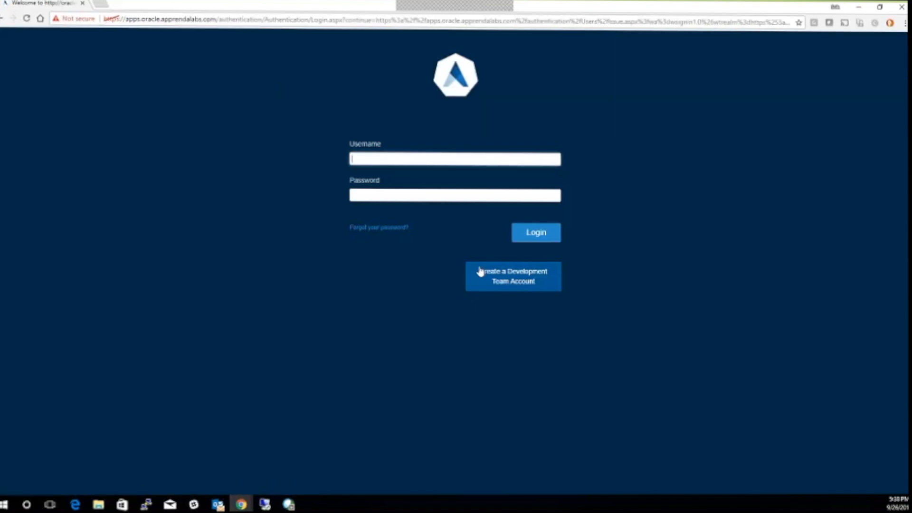
left_click(512, 283)
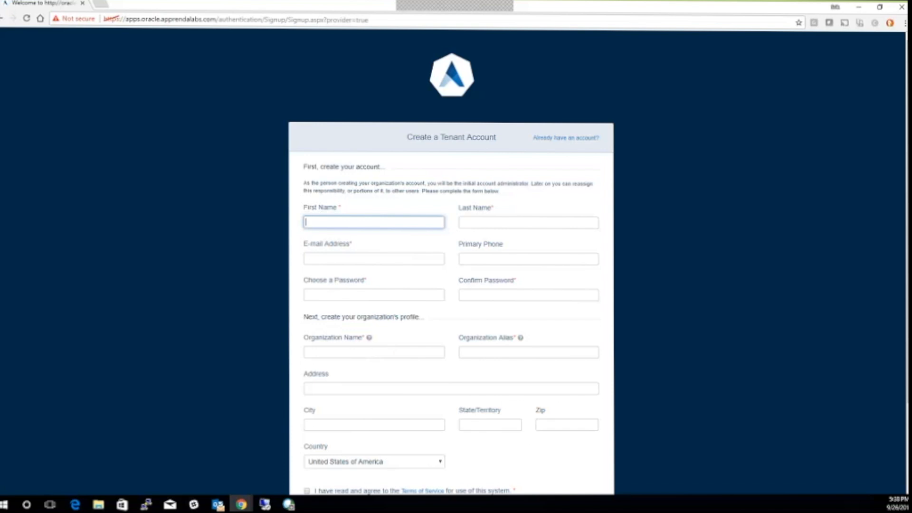
Log in with the existing account's e-mail username and password
left_click(557, 139)
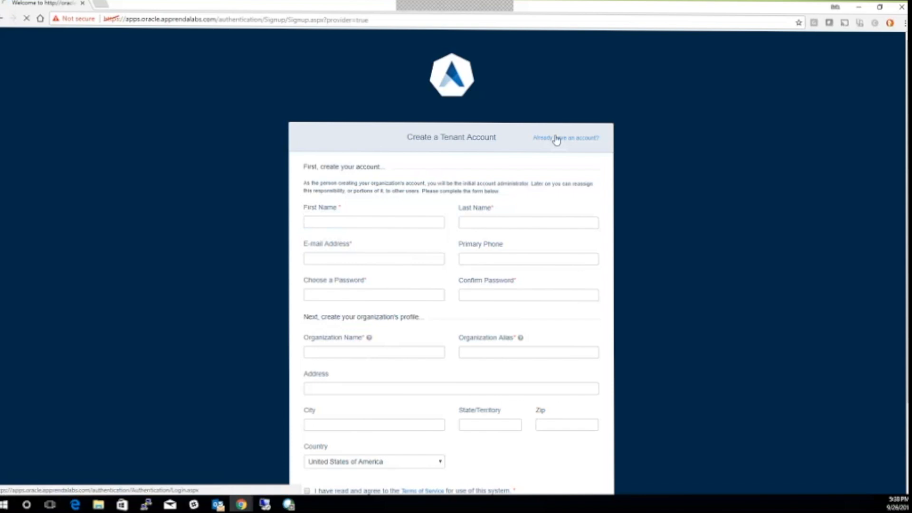
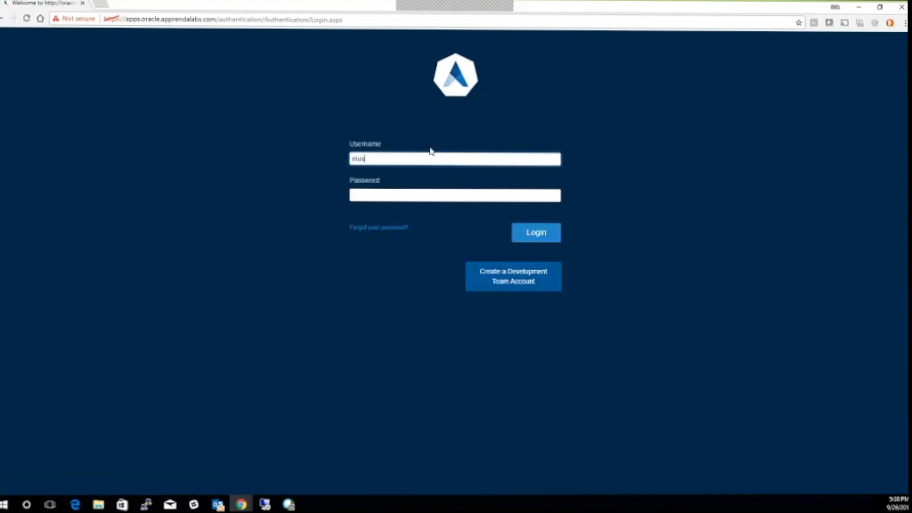
key("Tab")
type("********")
key("Return")
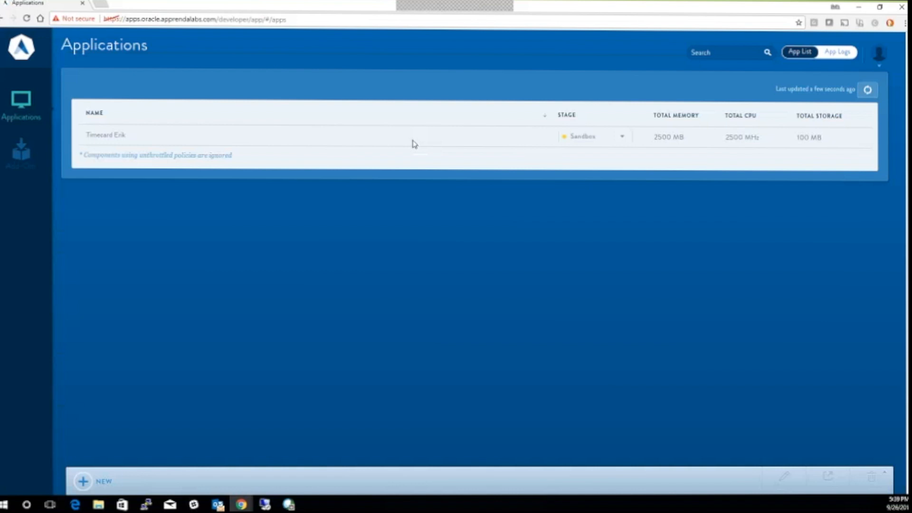
left_click(100, 8)
type("ww")
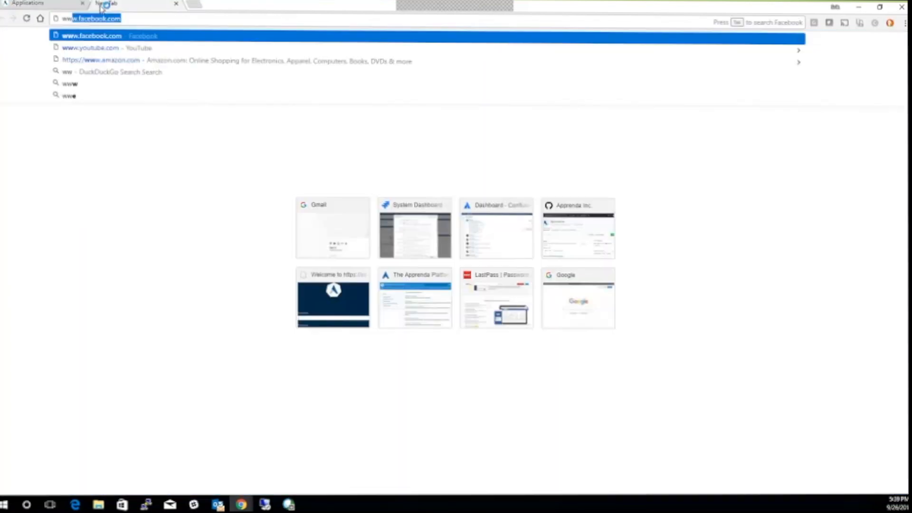
type("w.apprenda.com/")
key("Down")
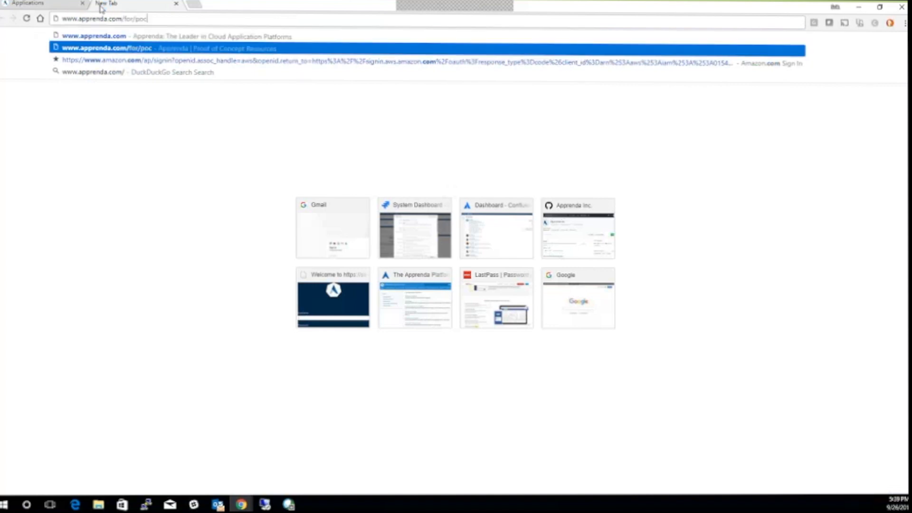
key("Return")
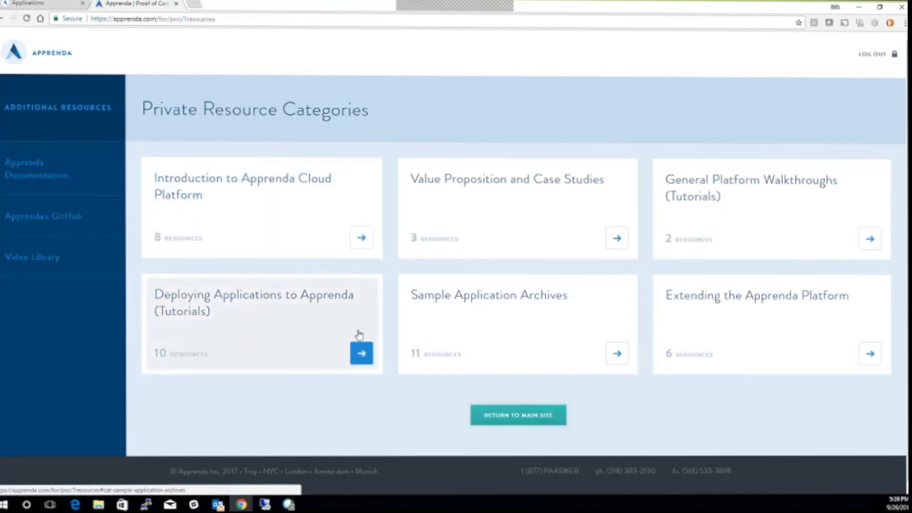
left_click(469, 317)
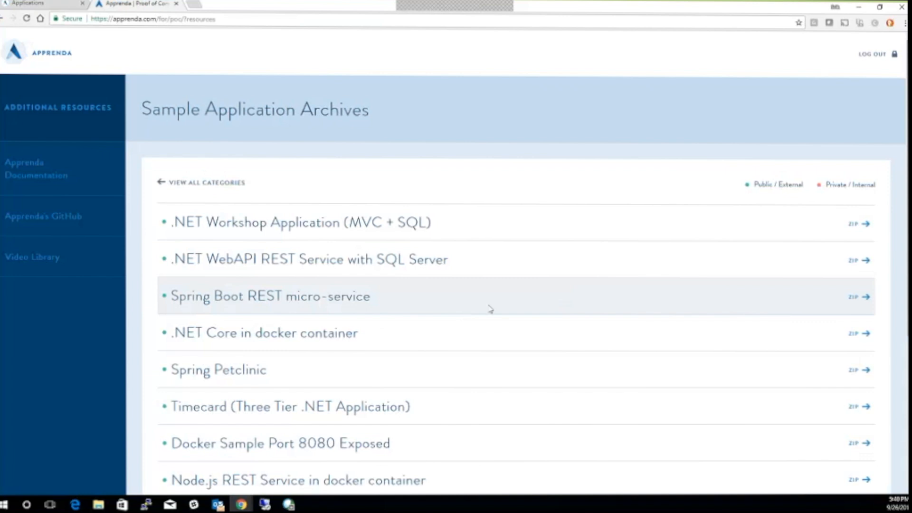
Scroll through the sample archives, including the Kubernetes YAML files, then return to Applications
scroll(490, 310, "down", 1)
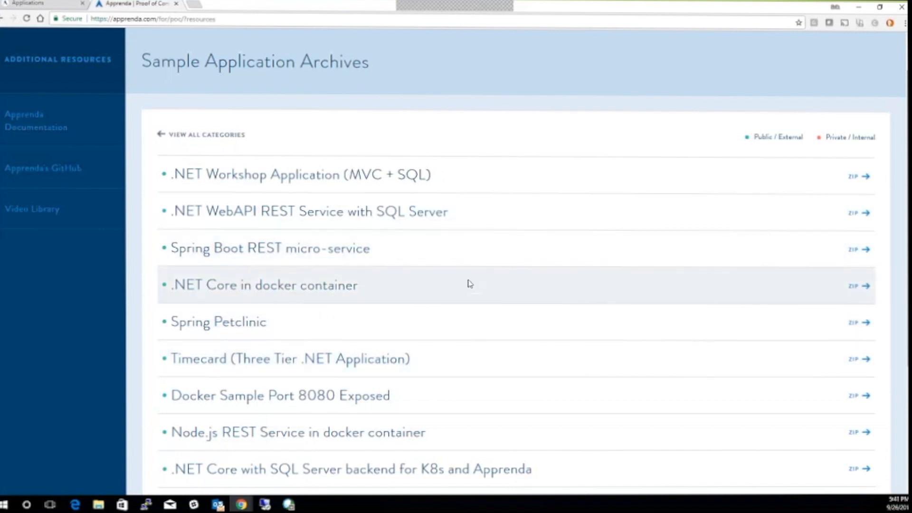
scroll(468, 284, "down", 2)
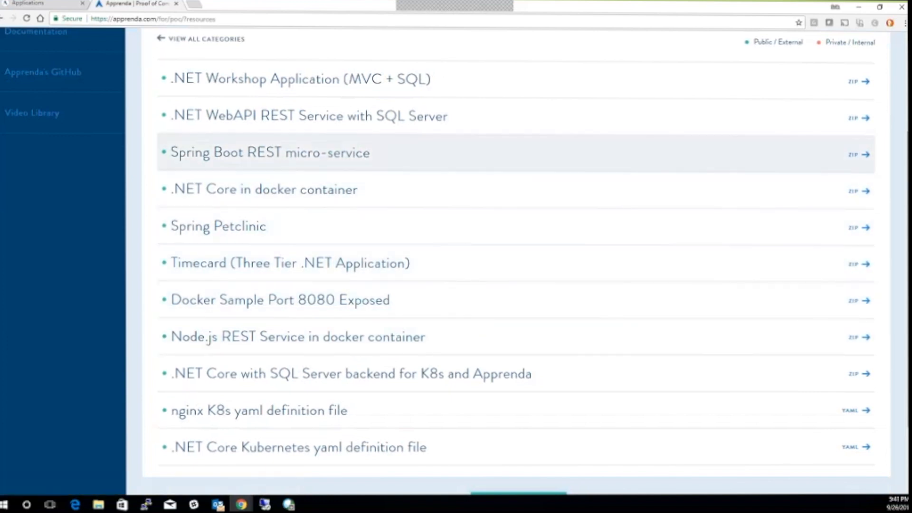
scroll(230, 185, "up", 2)
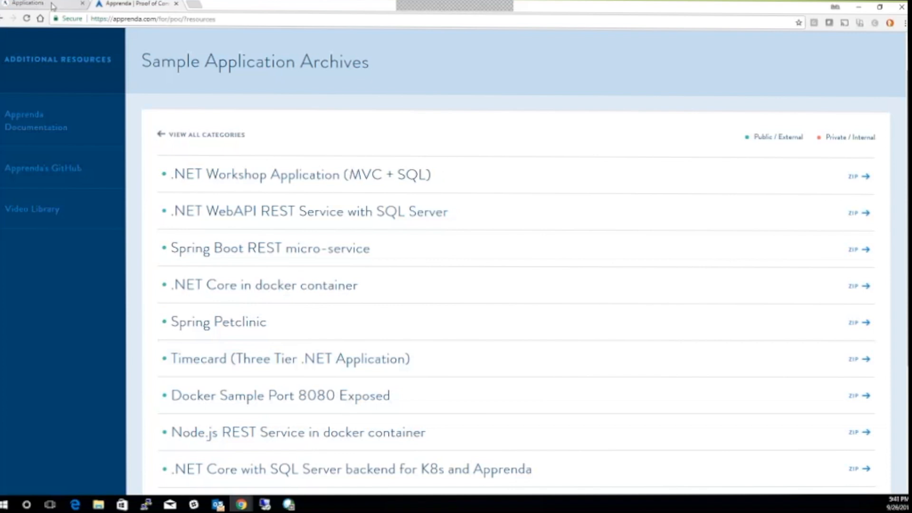
left_click(52, 6)
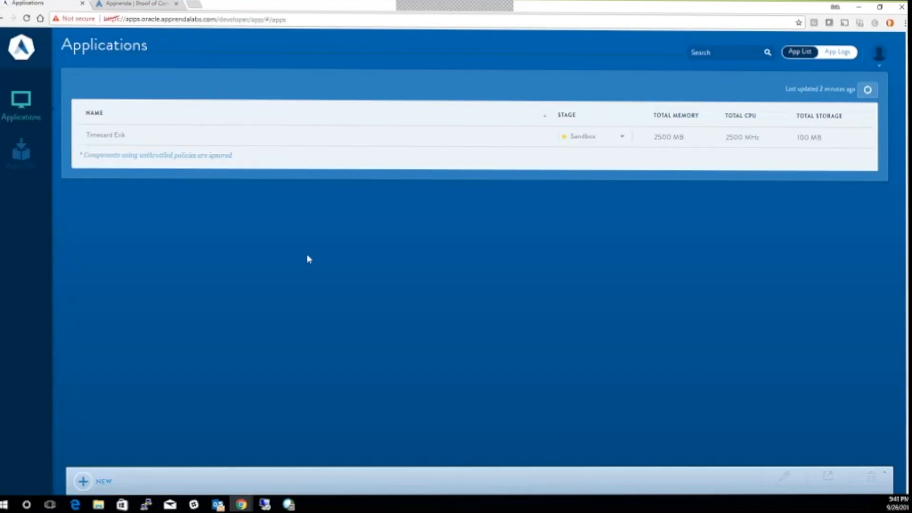
Start a new application named 'Timecard Demo' supplied via an Application Package URL
left_click(82, 480)
left_click(211, 362)
type("Timecard Demo")
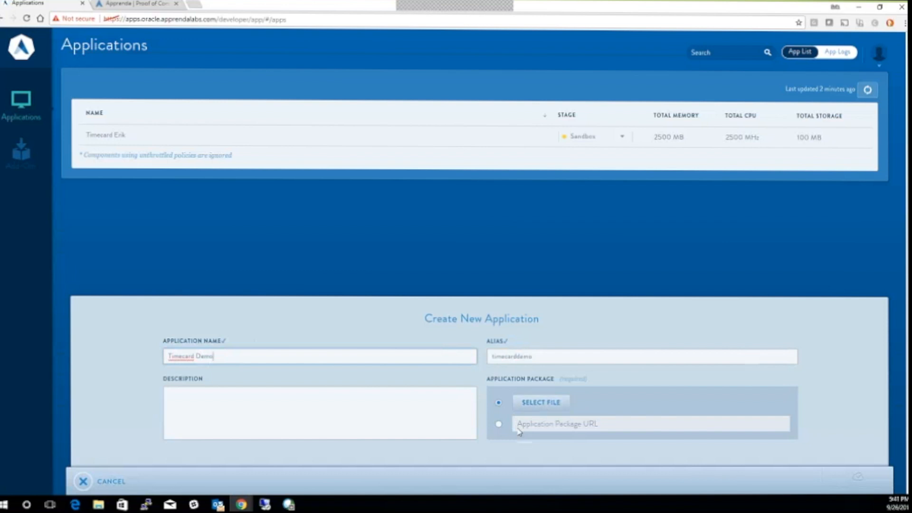
left_click(498, 423)
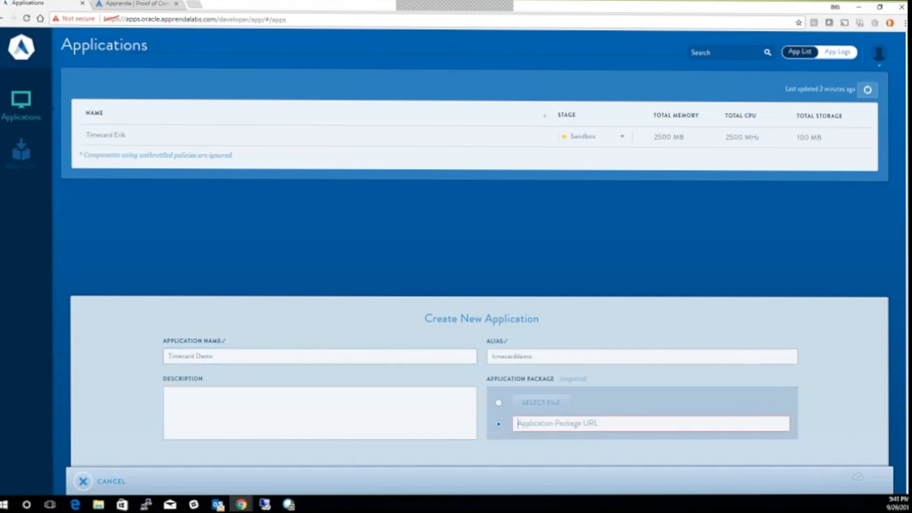
Copy the Timecard ZIP link from the archives page, paste it in, and submit
left_click(138, 4)
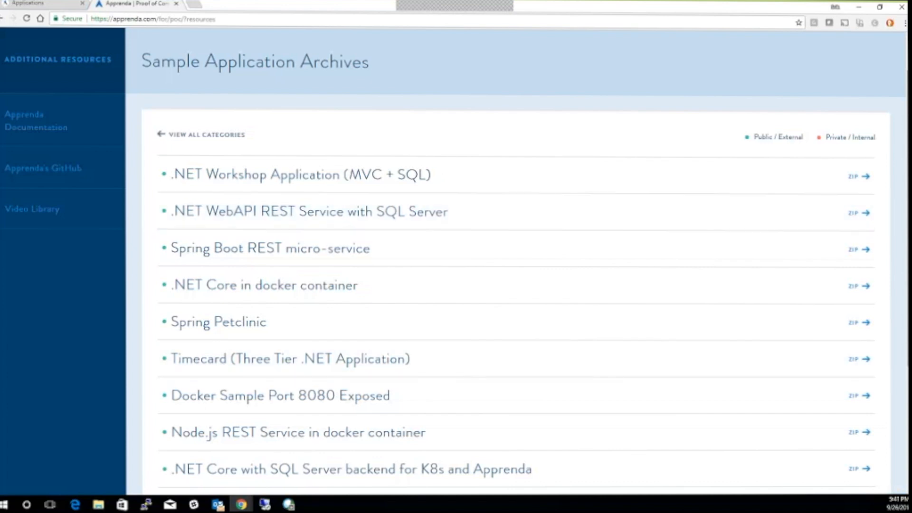
right_click(865, 362)
left_click(817, 417)
left_click(65, 8)
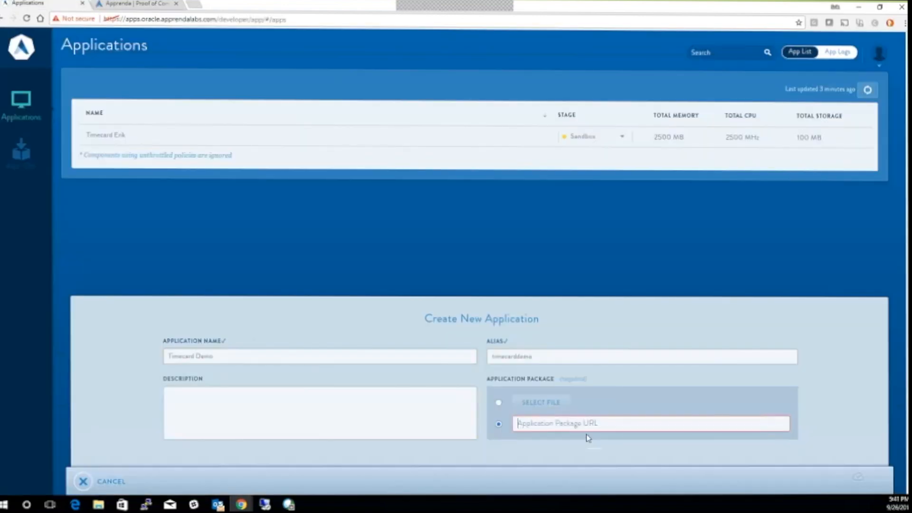
key("ctrl+v")
left_click(836, 480)
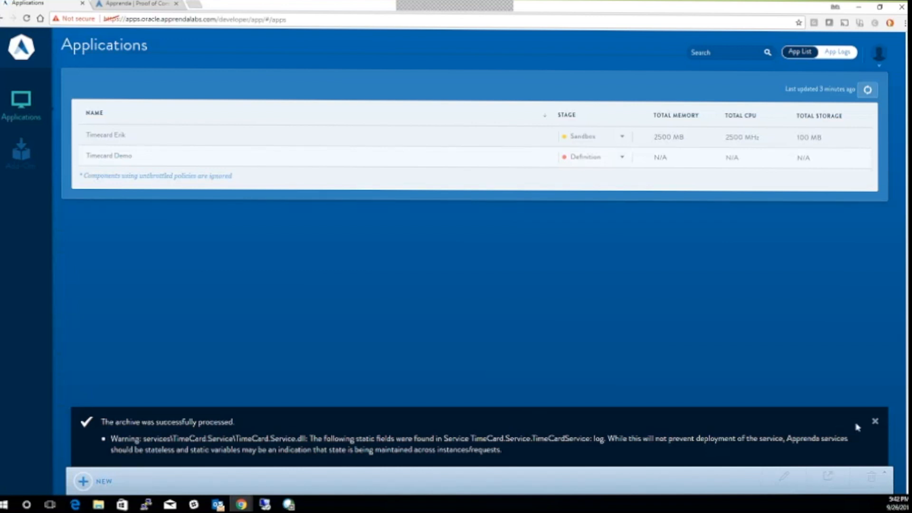
Open Timecard Demo's Configure settings and expand the User Access and Deployment sections
left_click(875, 421)
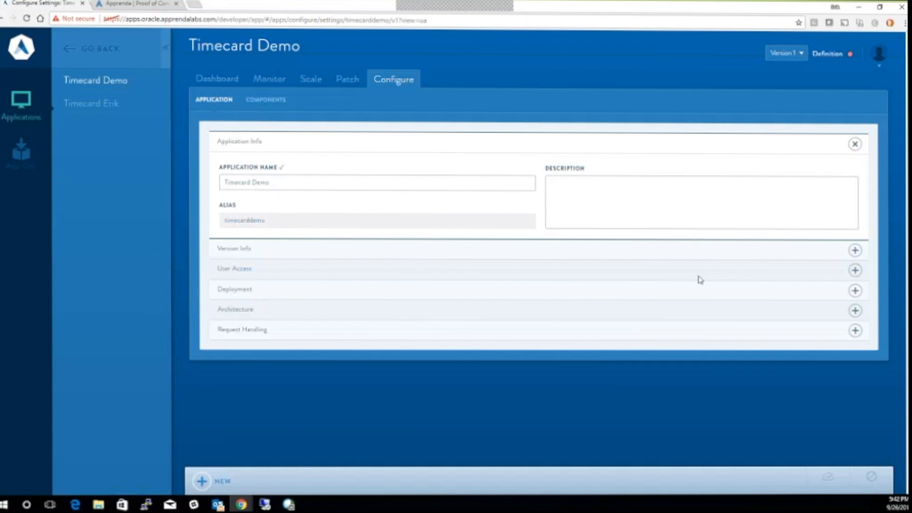
left_click(855, 271)
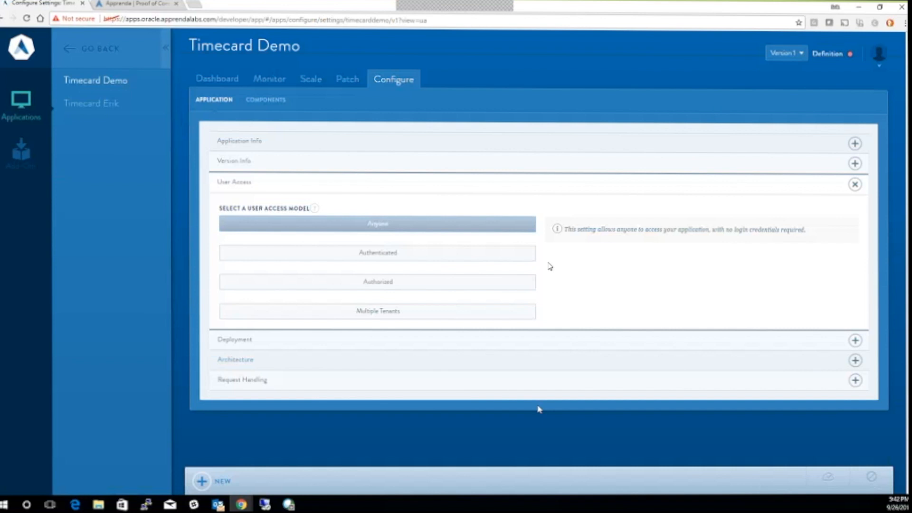
left_click(856, 344)
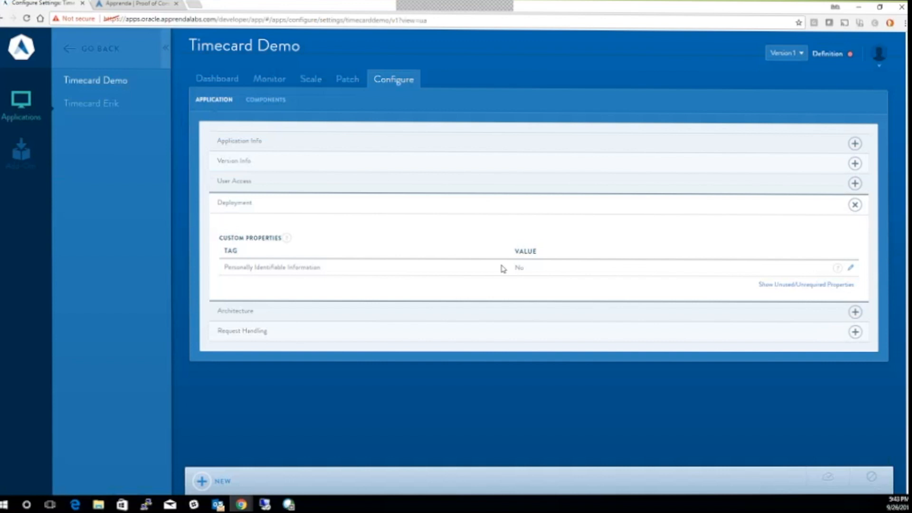
Review the Architecture, Request Handling and Components settings, then jump to Scale Policies
left_click(863, 314)
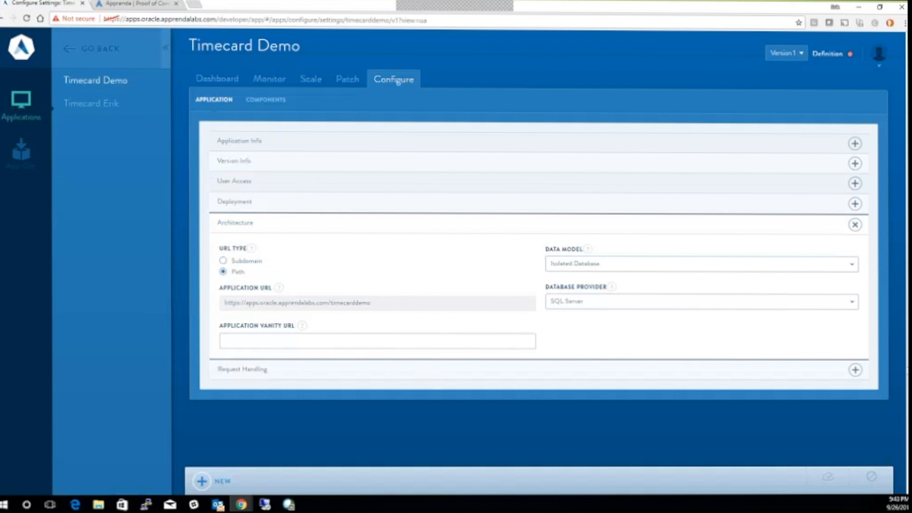
left_click(855, 370)
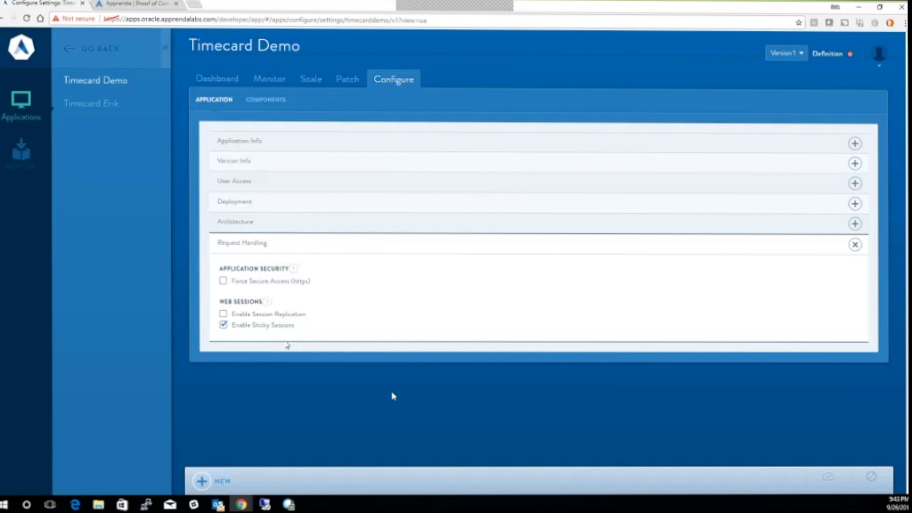
left_click(276, 106)
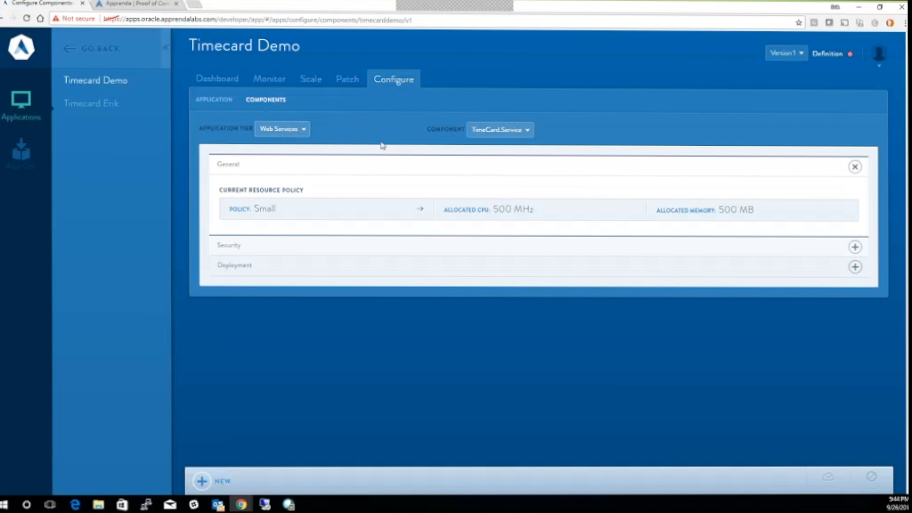
left_click(419, 209)
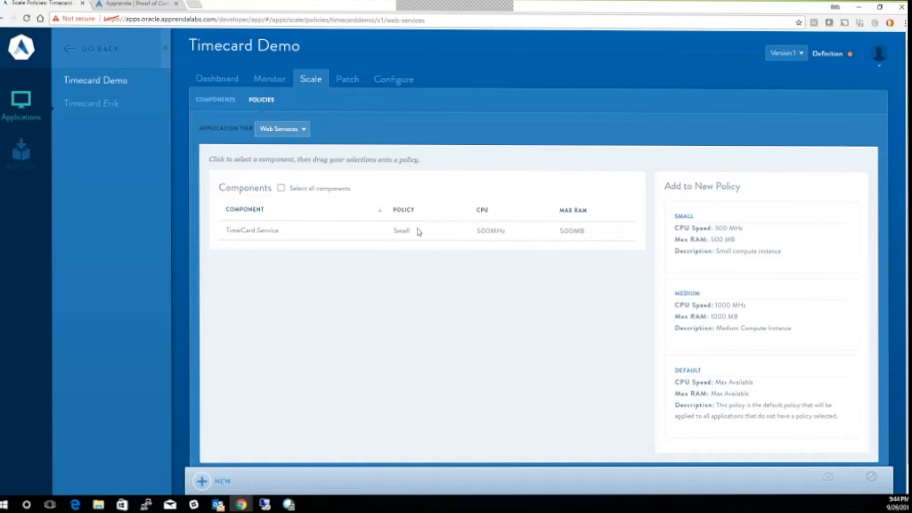
Assign TimeCard.Service to the Medium policy in the Web Sites tier, save, and open the Dashboard
left_click(509, 225)
left_click_drag(508, 225, 698, 304)
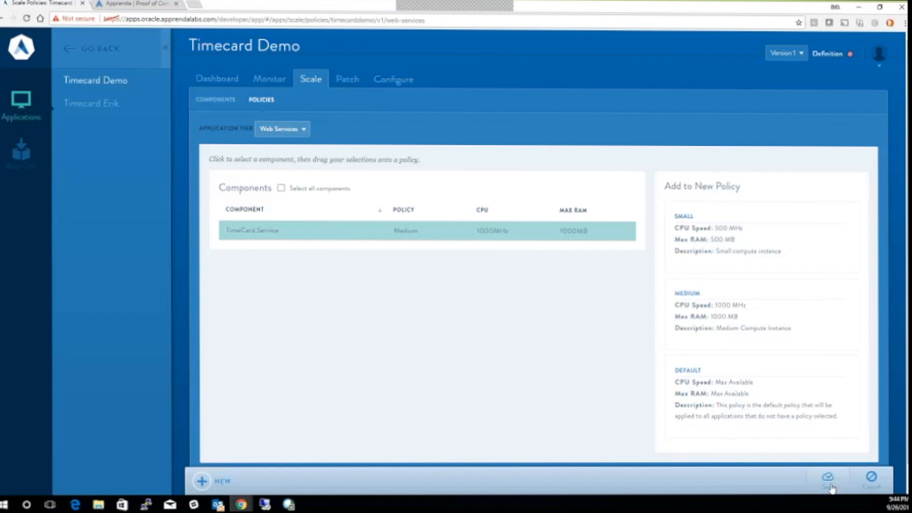
left_click(282, 129)
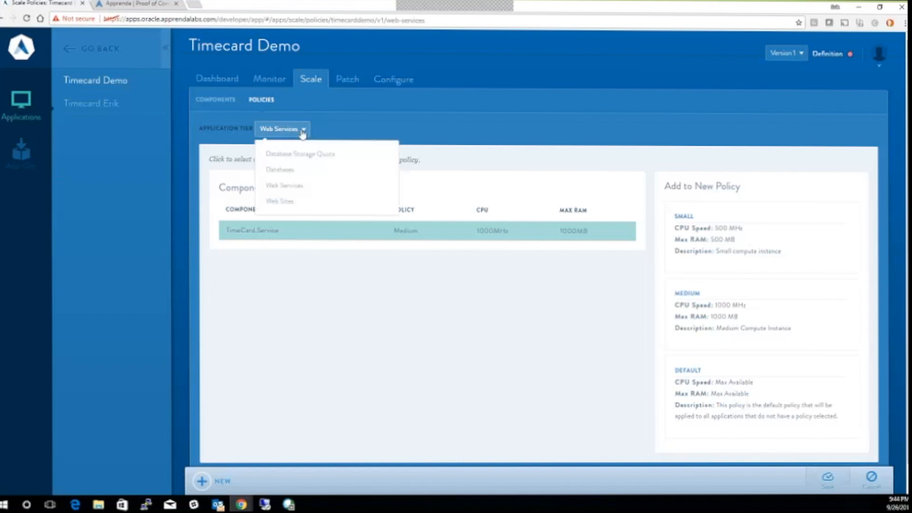
left_click(288, 200)
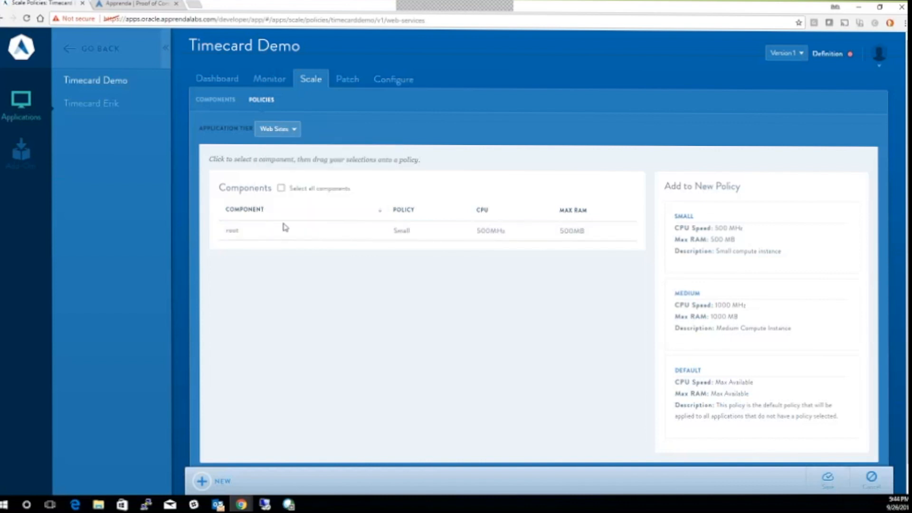
left_click(827, 479)
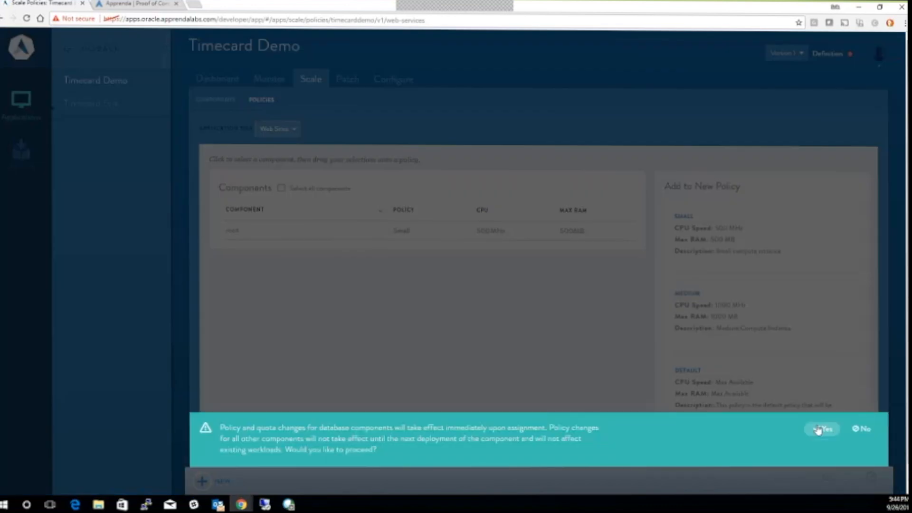
left_click(818, 430)
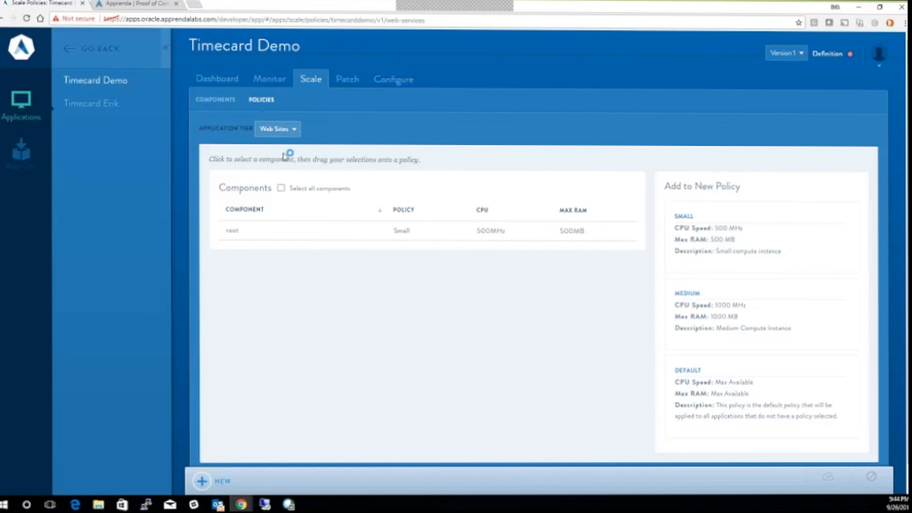
left_click(233, 77)
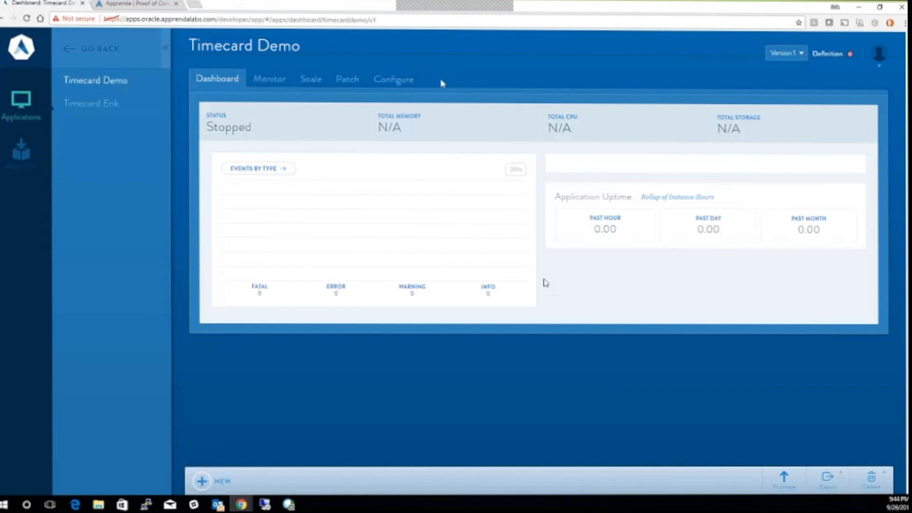
Promote Timecard Demo Version 1 to Sandbox and dismiss the success message
left_click(782, 480)
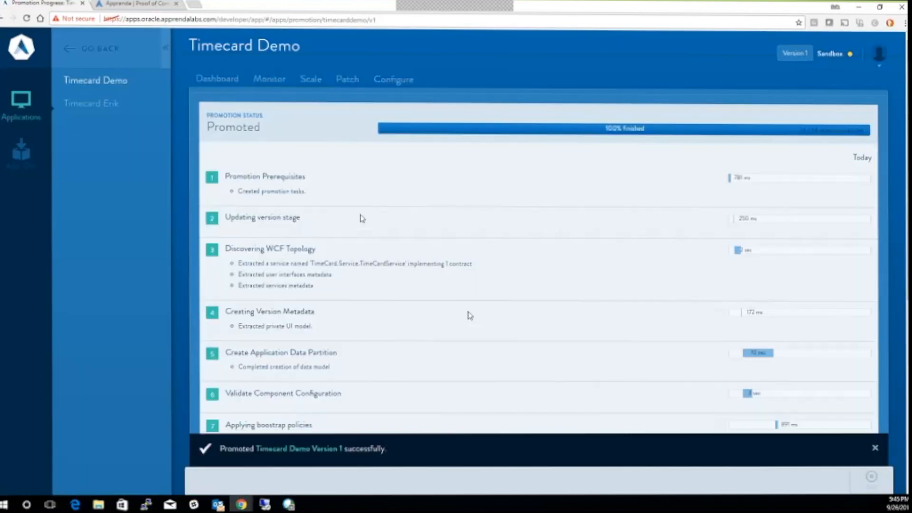
left_click(876, 447)
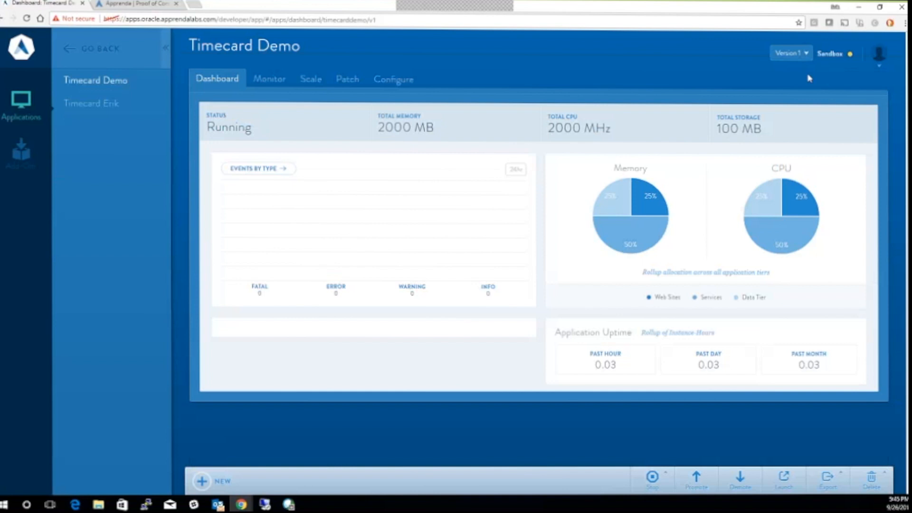
Launch Timecard Demo, save a new employee with first name, last name and title CTO, then return to the Dashboard
left_click(784, 477)
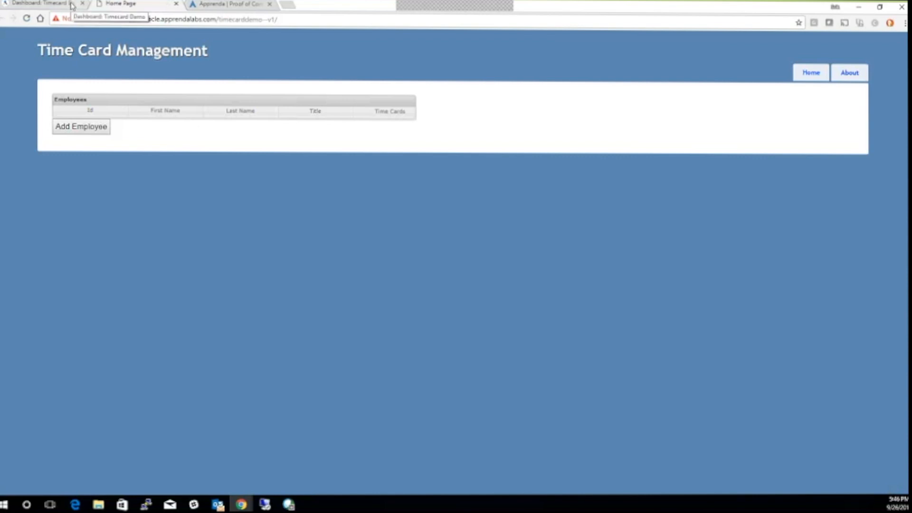
left_click(78, 126)
type("Erik")
key("Tab")
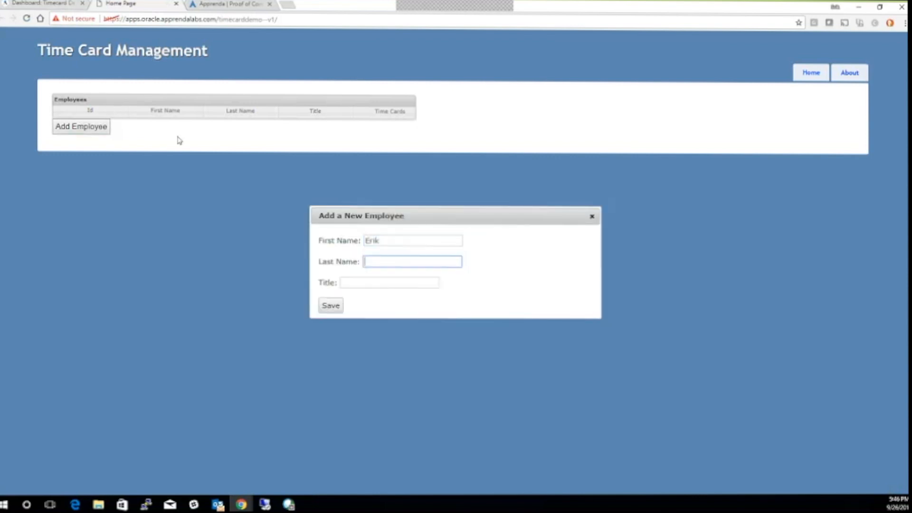
type("L")
key("Tab")
type("C")
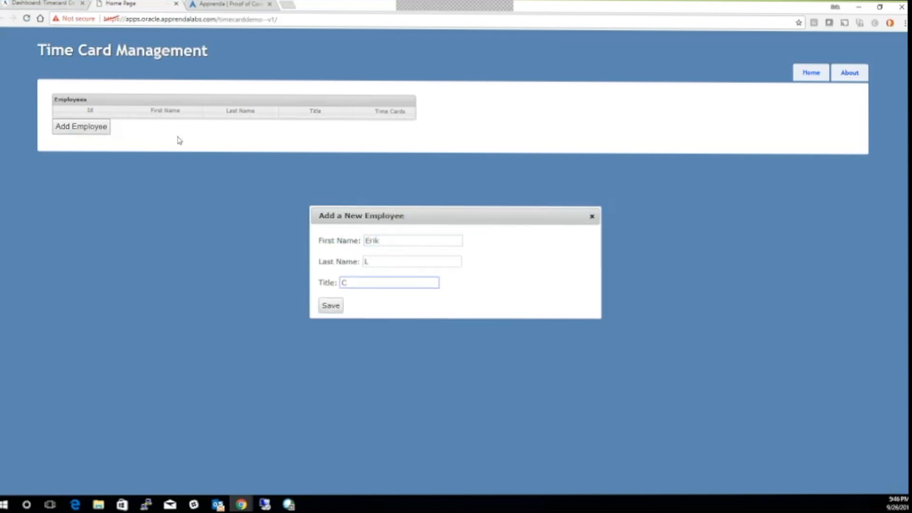
type("TO")
left_click(314, 302)
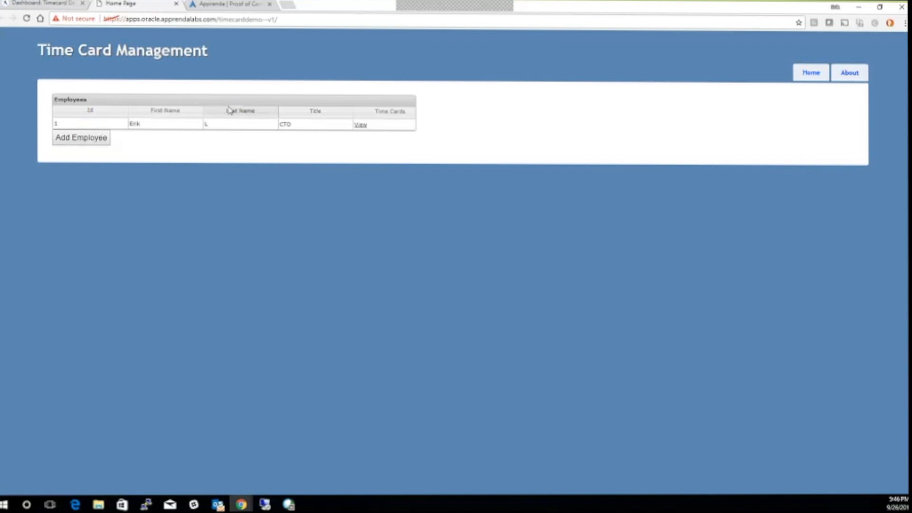
left_click(46, 5)
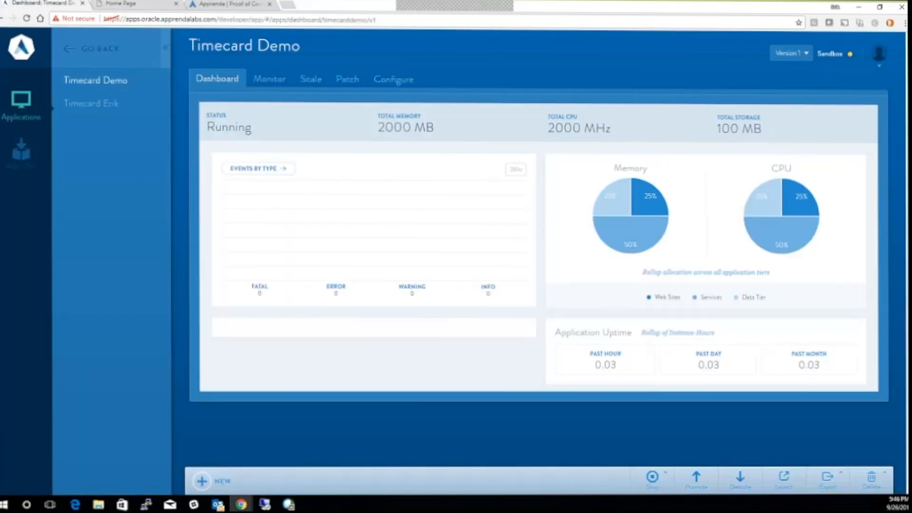
View Timecard Demo's workloads on the Monitor tab and expand the User Interface usage chart
left_click(271, 89)
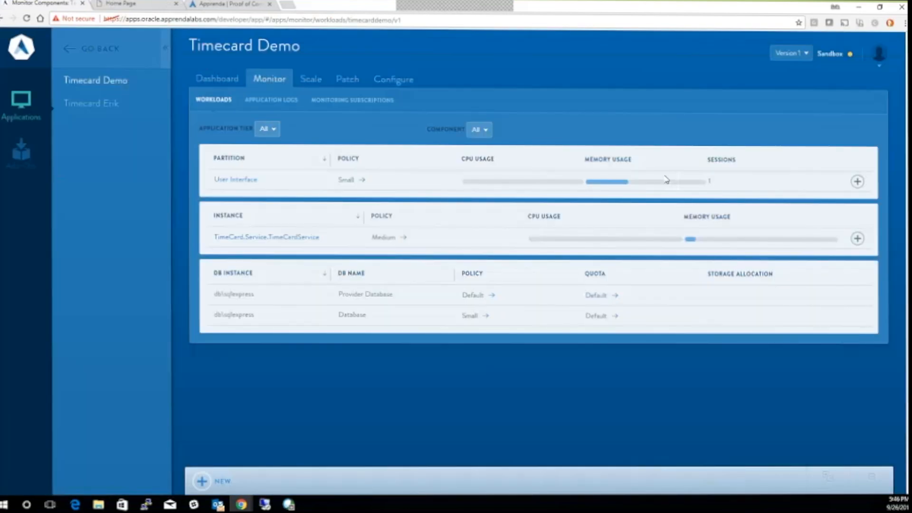
mouse_move(647, 182)
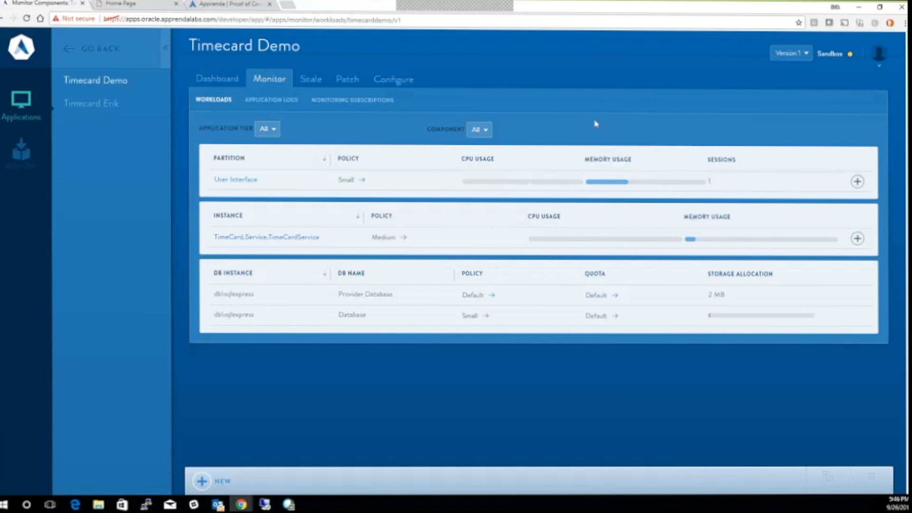
left_click(827, 190)
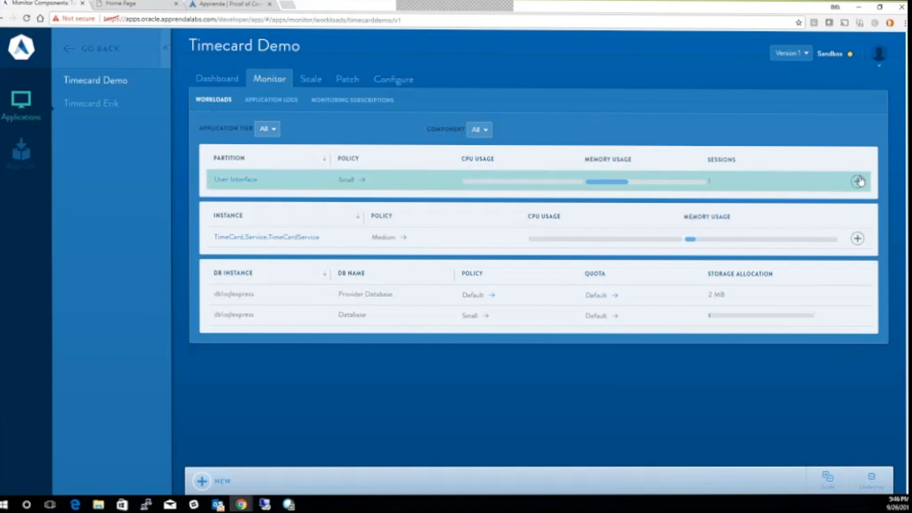
left_click(857, 181)
Switch the User Interface CPU chart to Real Time, then go to the Scale page
left_click(819, 409)
left_click(808, 423)
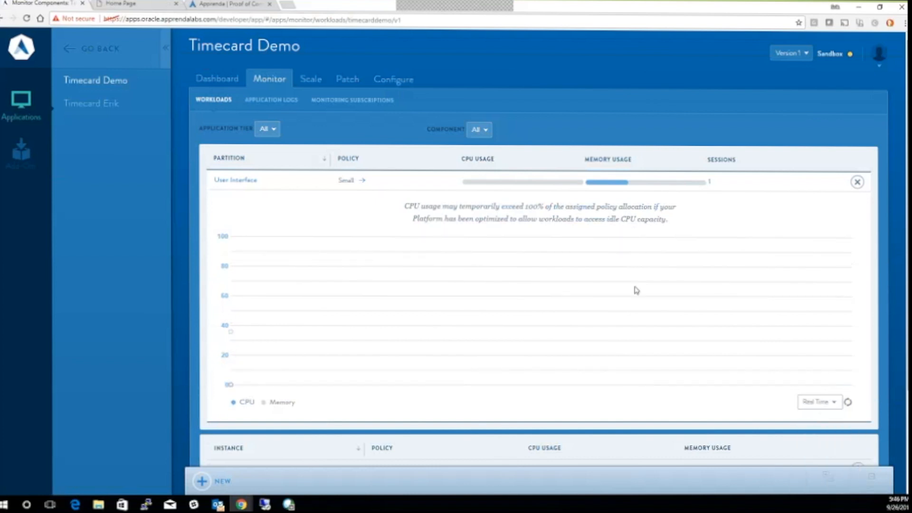
scroll(403, 265, "down", 1)
scroll(401, 277, "up", 1)
left_click(313, 85)
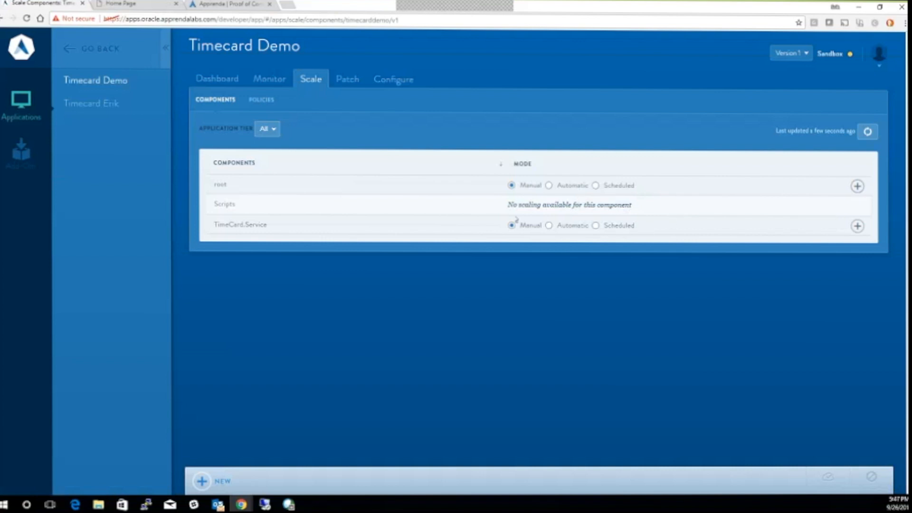
Scale root to 3 instances and TimeCard.Service to 4, then return to workload monitoring
left_click(856, 186)
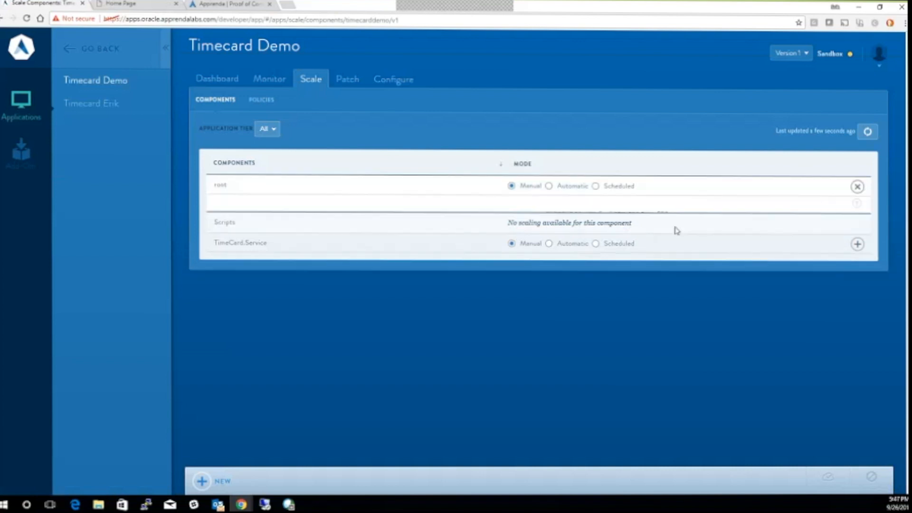
left_click_drag(237, 258, 272, 248)
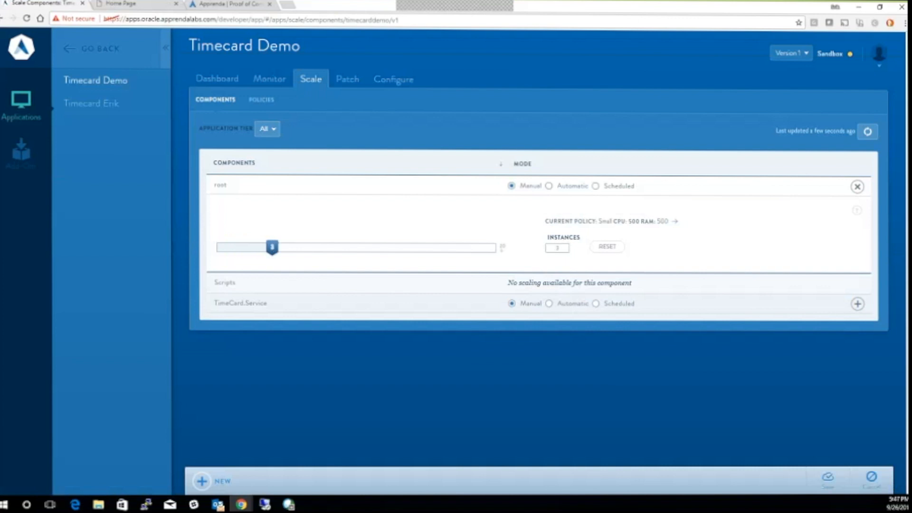
left_click(857, 304)
left_click_drag(236, 288, 291, 293)
left_click(836, 480)
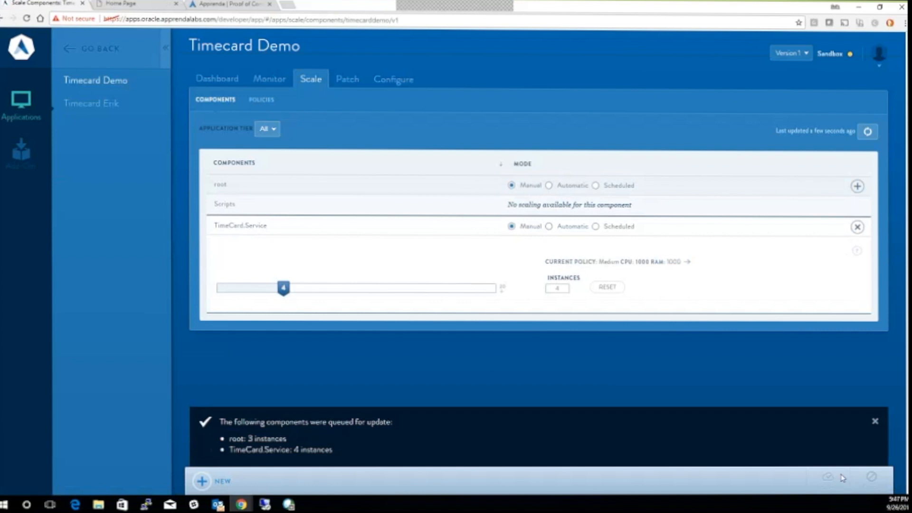
left_click(875, 421)
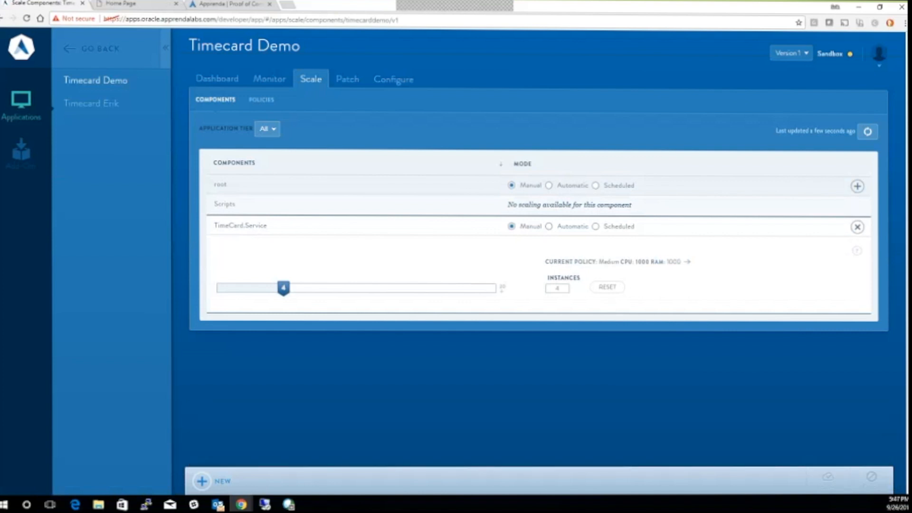
left_click(277, 81)
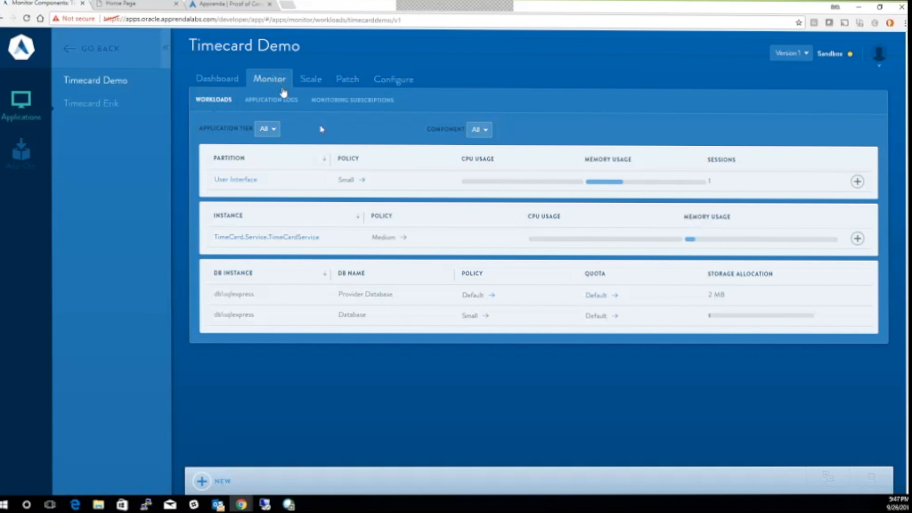
In a new tab, load the System Operations Center at apps.oracle.apprendalabs.com/soc
mouse_move(679, 188)
left_click(288, 6)
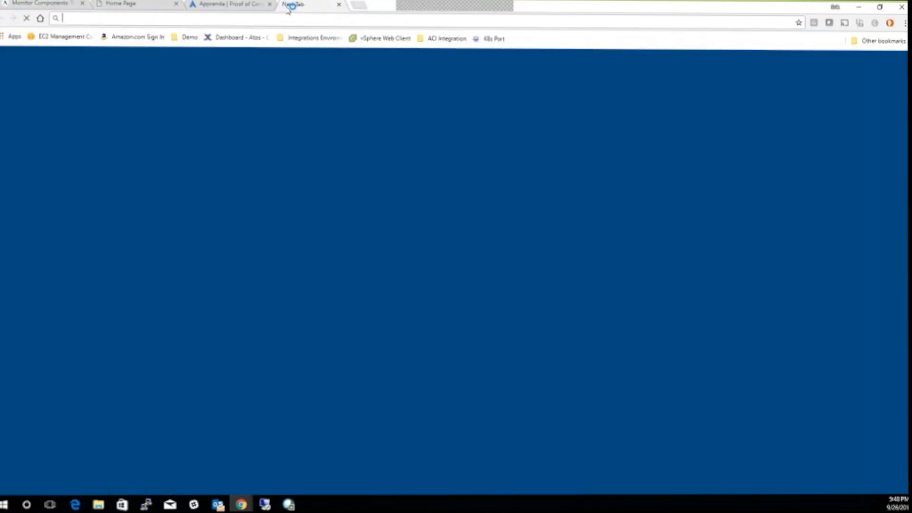
type("app")
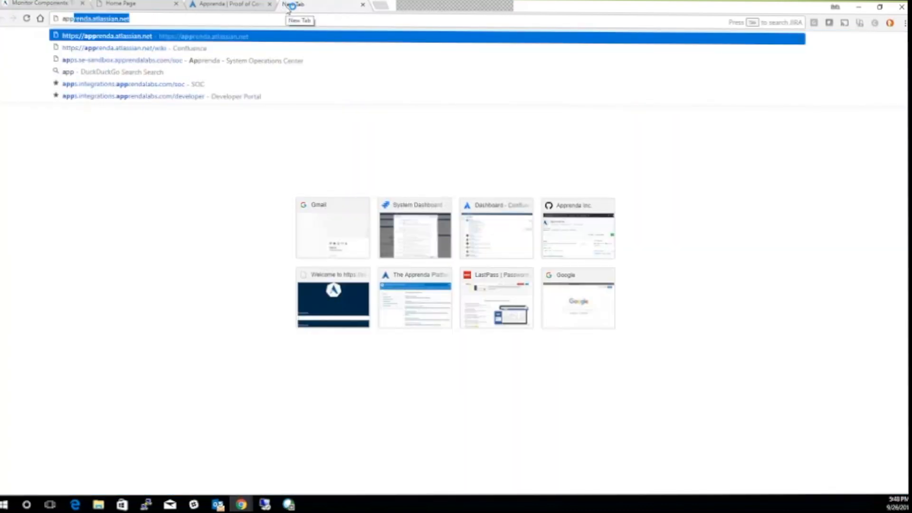
type("s.oracle.")
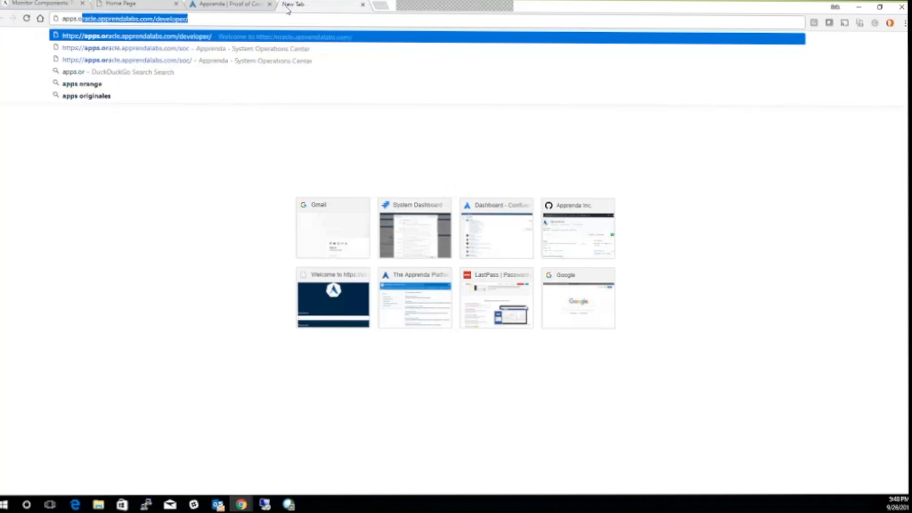
key("Right")
key("BackSpace")
key("BackSpace")
key("BackSpace")
key("BackSpace")
key("BackSpace")
key("BackSpace")
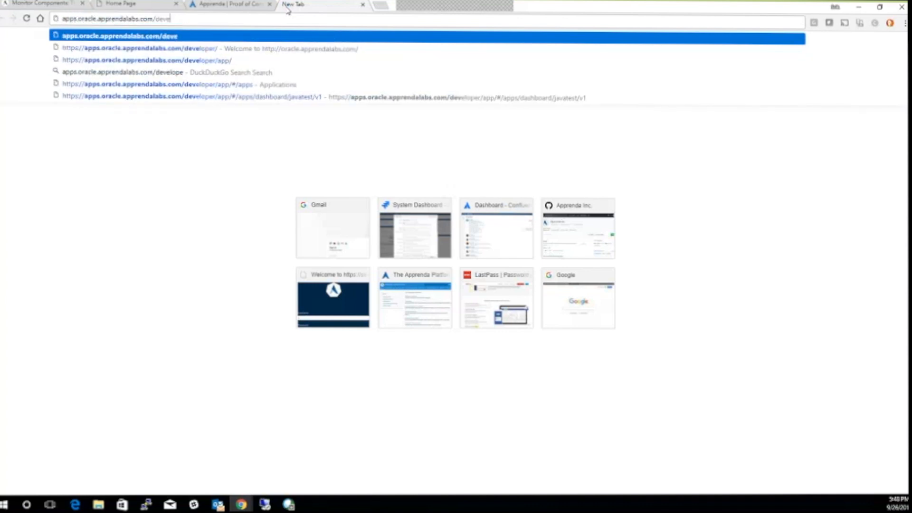
key("BackSpace")
key("BackSpace")
key("BackSpace")
key("BackSpace")
type("soc")
key("Return")
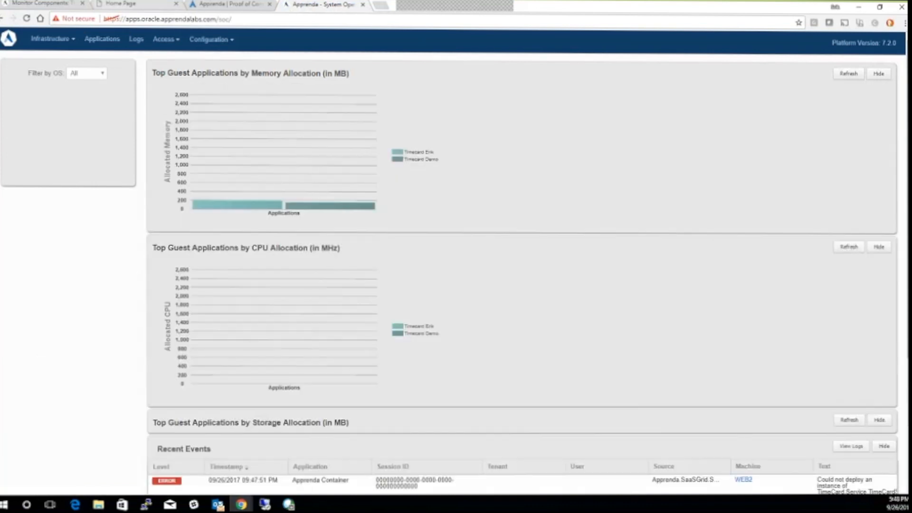
Review the Infrastructure > Servers list, then show the Guest Applications list
left_click(52, 39)
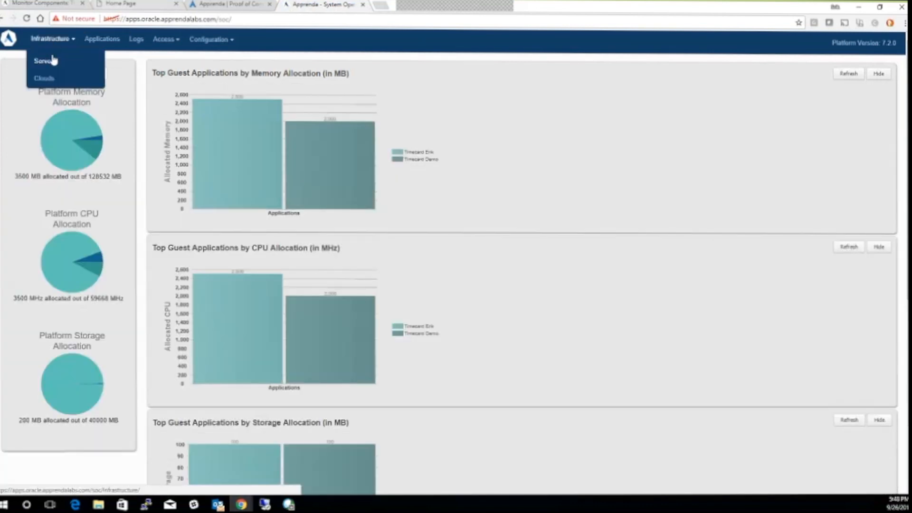
left_click(54, 59)
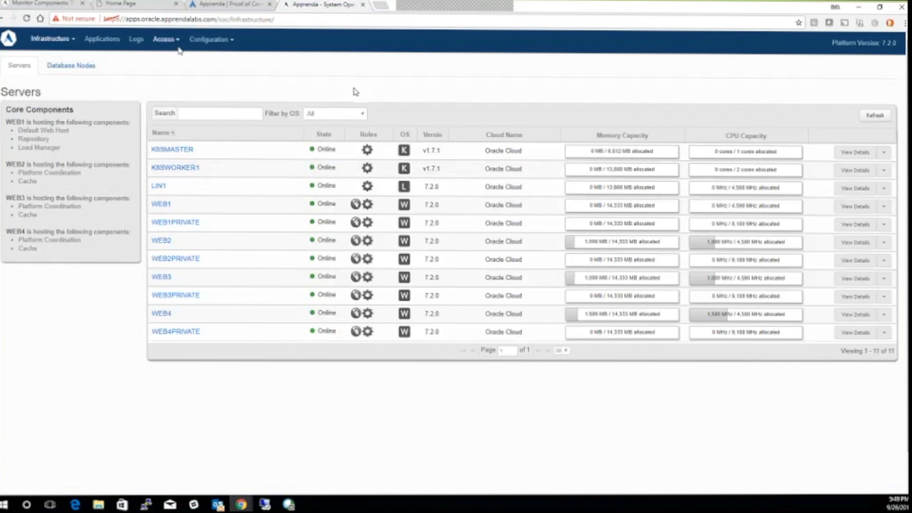
left_click(96, 45)
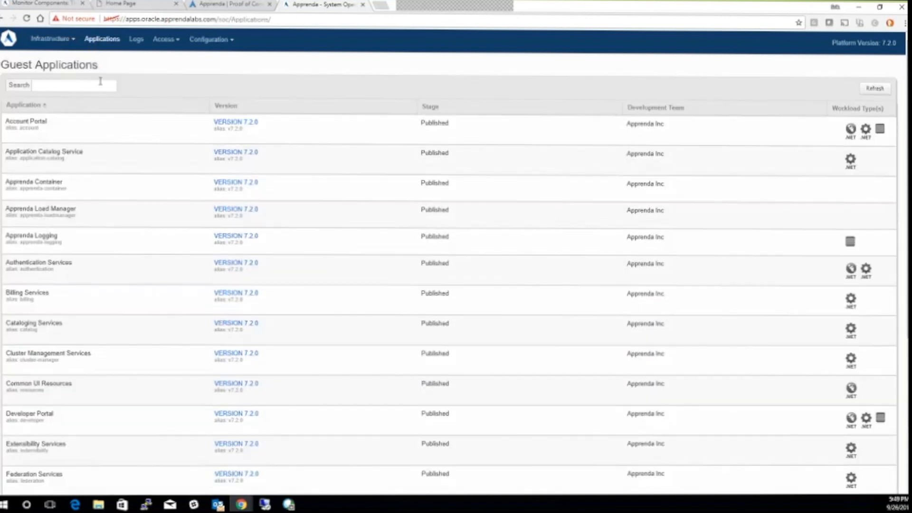
Filter guest applications by 'timeca', view Timecard Demo's workloads, then return to the first tab
left_click(99, 83)
type("timeca")
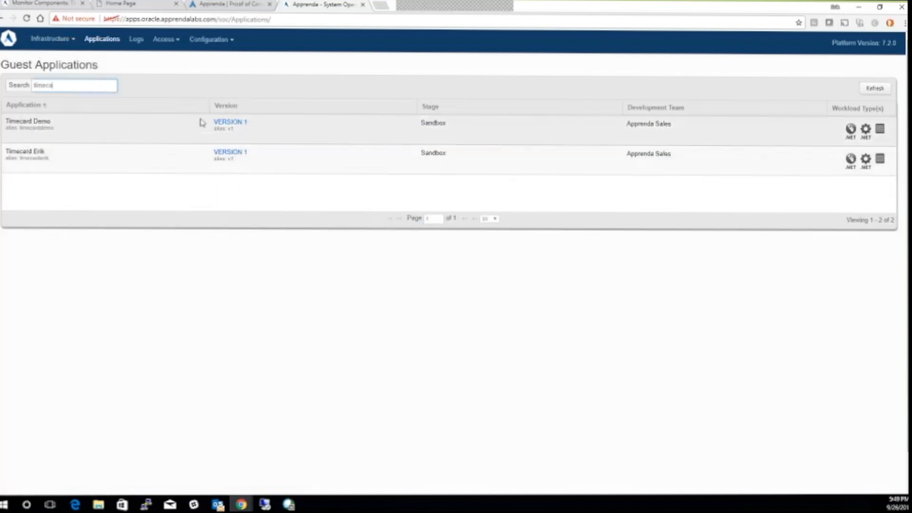
left_click(228, 124)
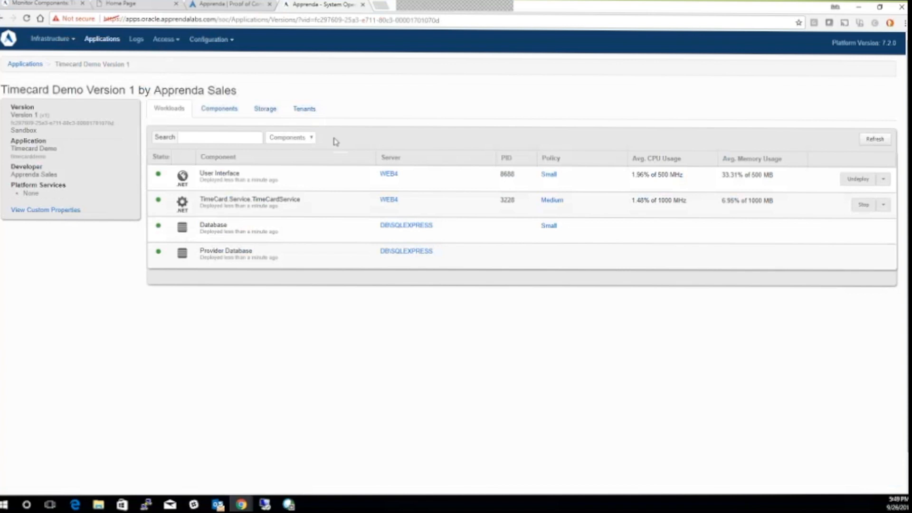
left_click(56, 6)
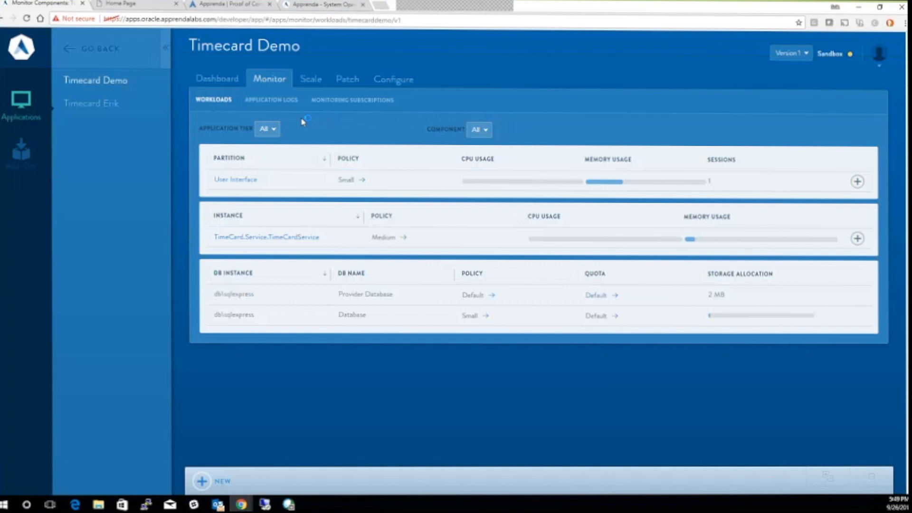
Inspect the oldest deployment error in Application Logs, then go to the Scale page
left_click(260, 99)
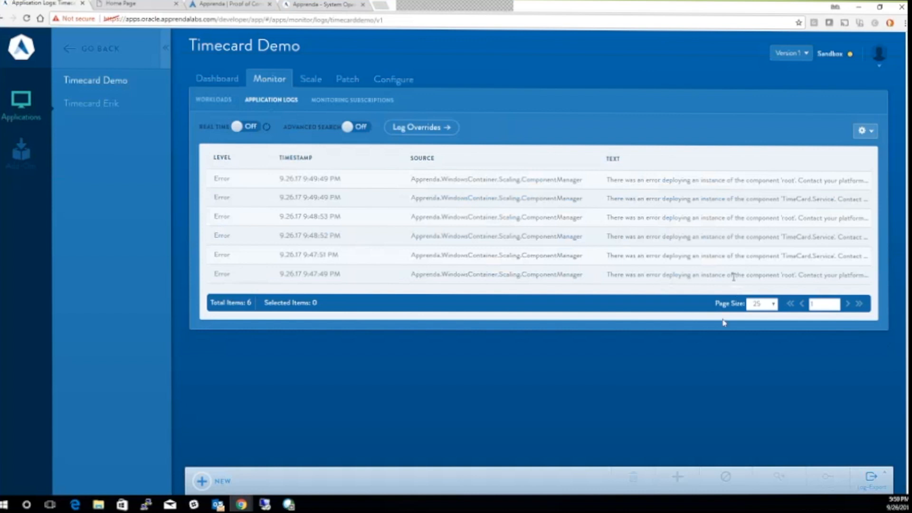
left_click(546, 269)
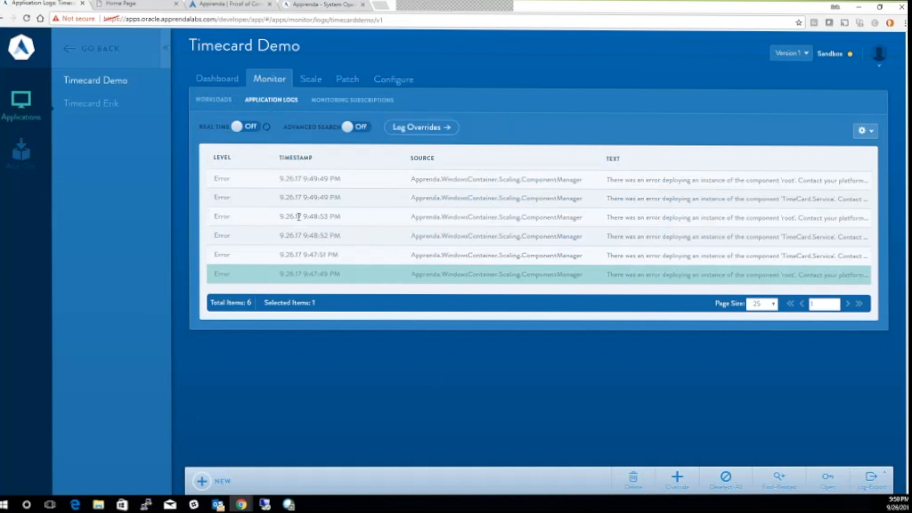
left_click(304, 82)
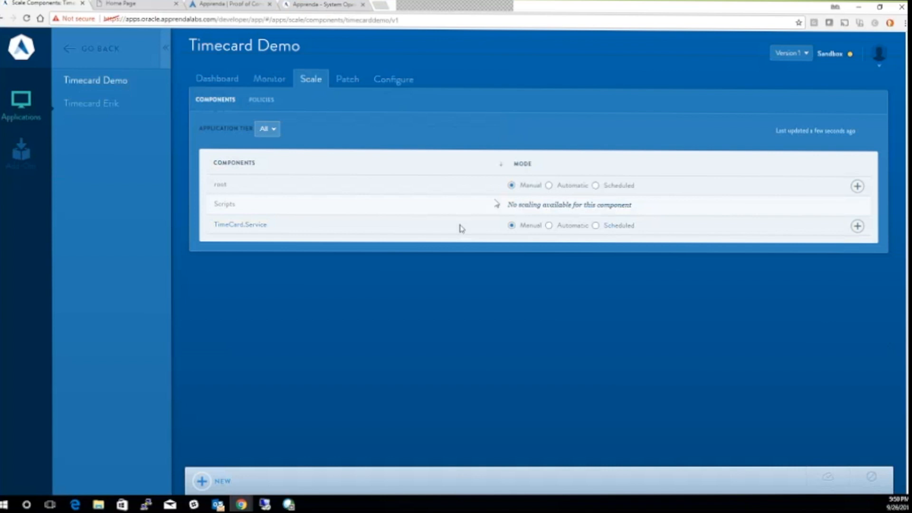
Reduce TimeCard.Service to 1 instance and root to 2 instances, and save the change
left_click(857, 226)
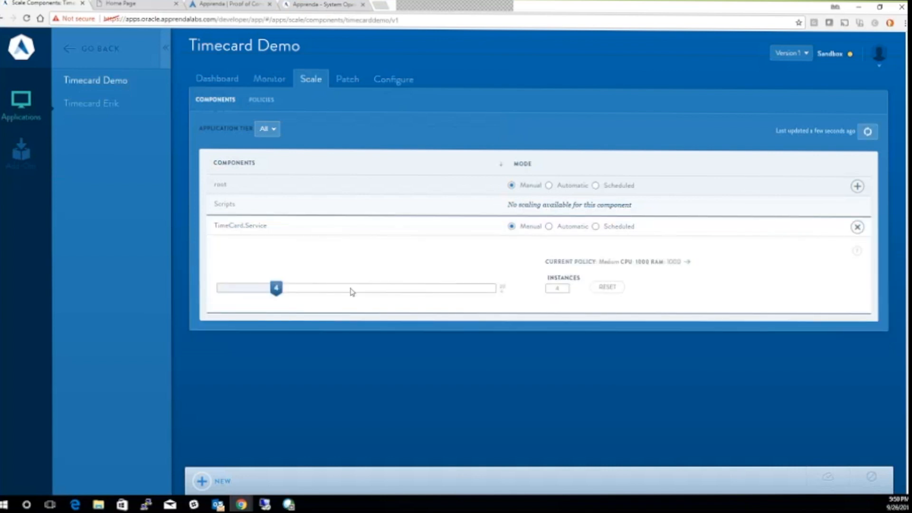
left_click_drag(275, 288, 244, 294)
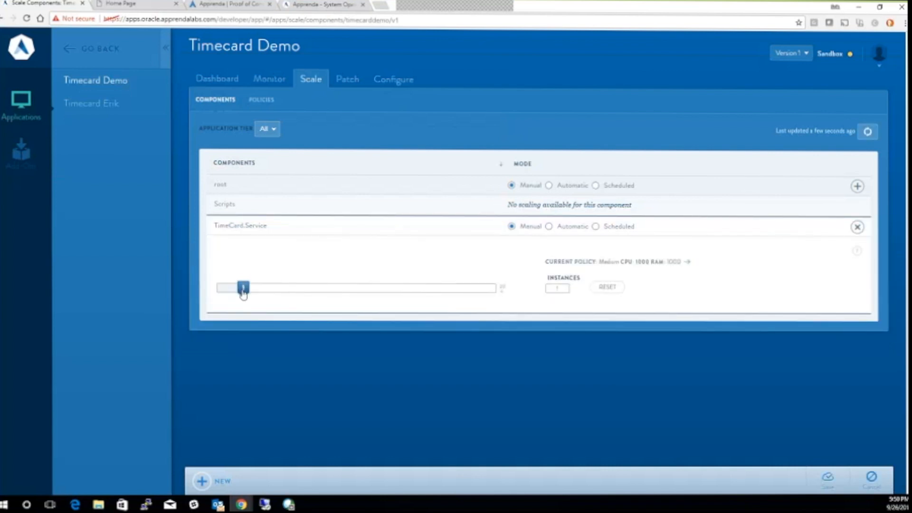
left_click(858, 186)
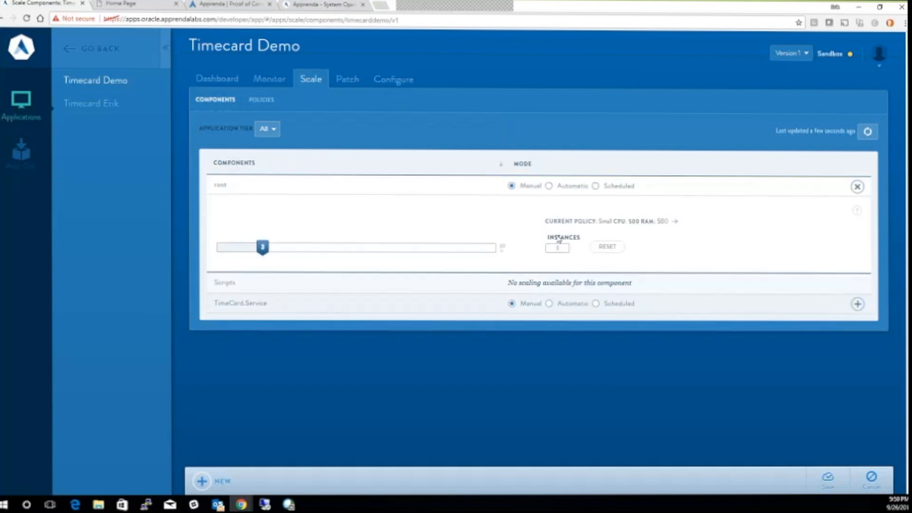
left_click_drag(260, 256, 256, 258)
left_click(845, 480)
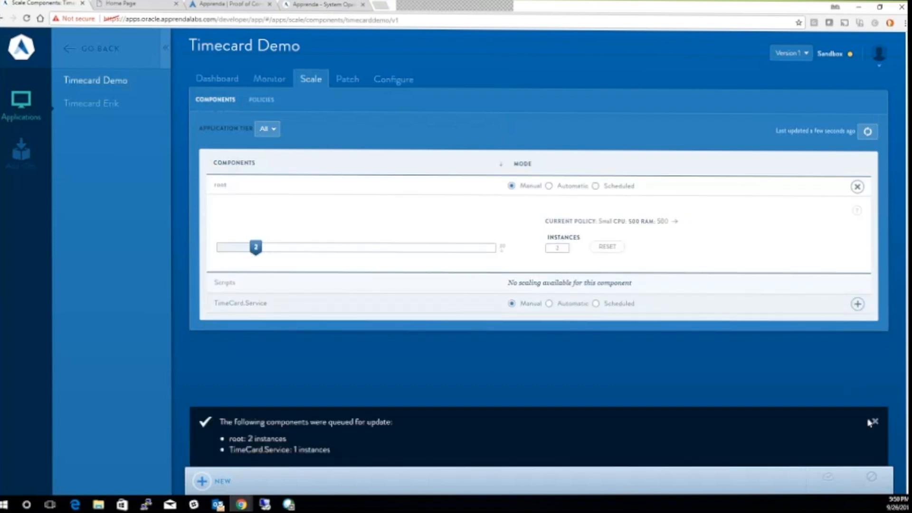
left_click(872, 423)
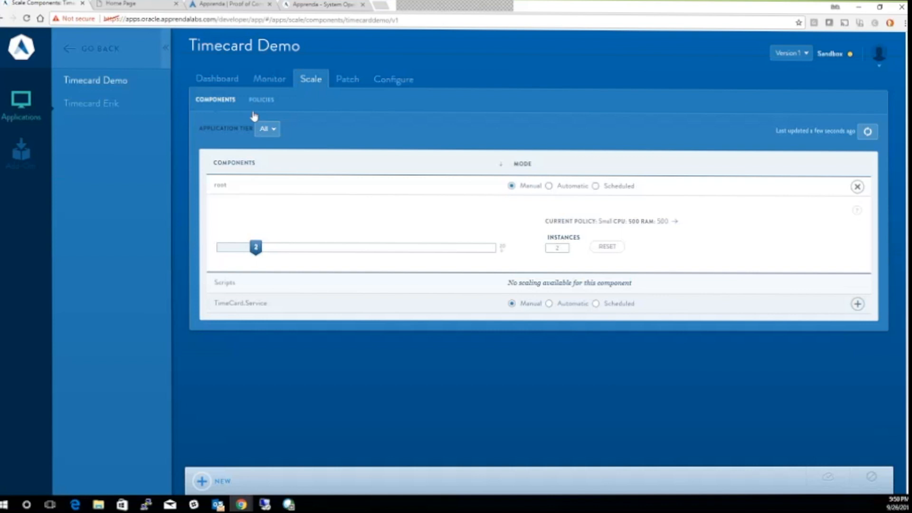
left_click(241, 9)
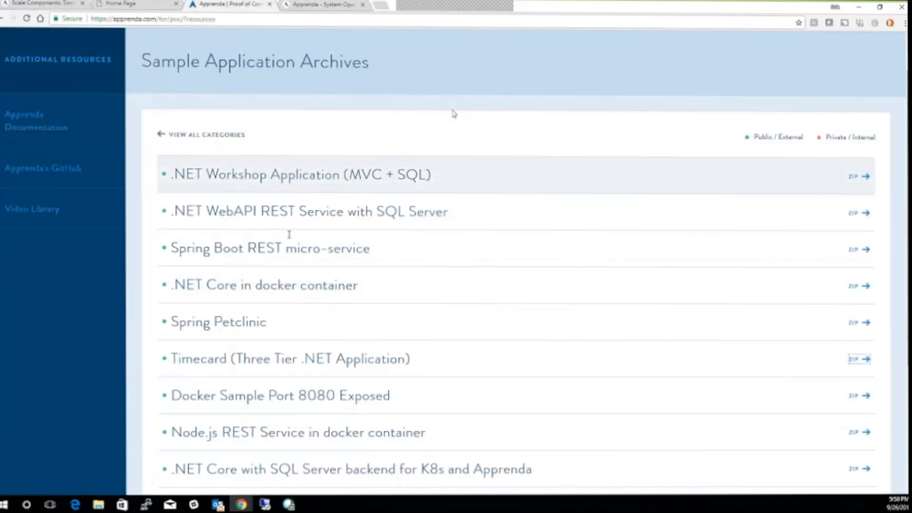
scroll(187, 433, "down", 2)
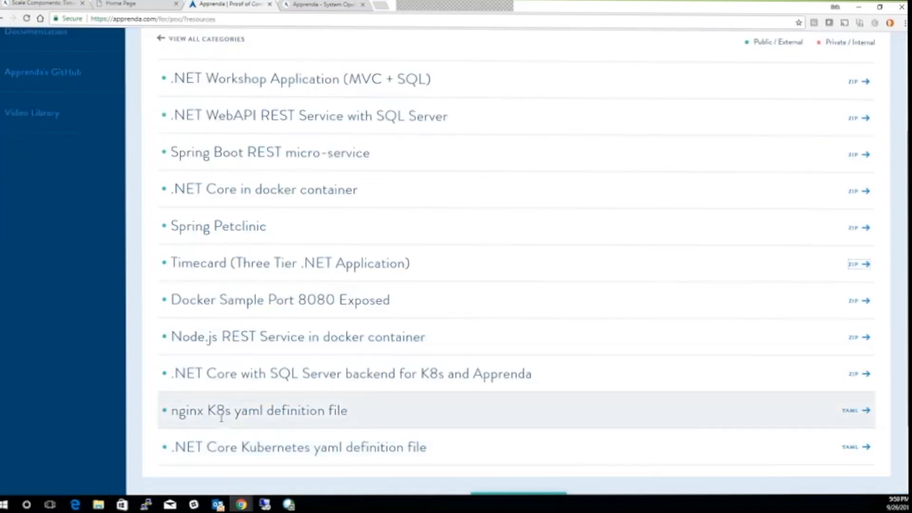
scroll(185, 416, "down", 1)
left_click_drag(175, 399, 217, 400)
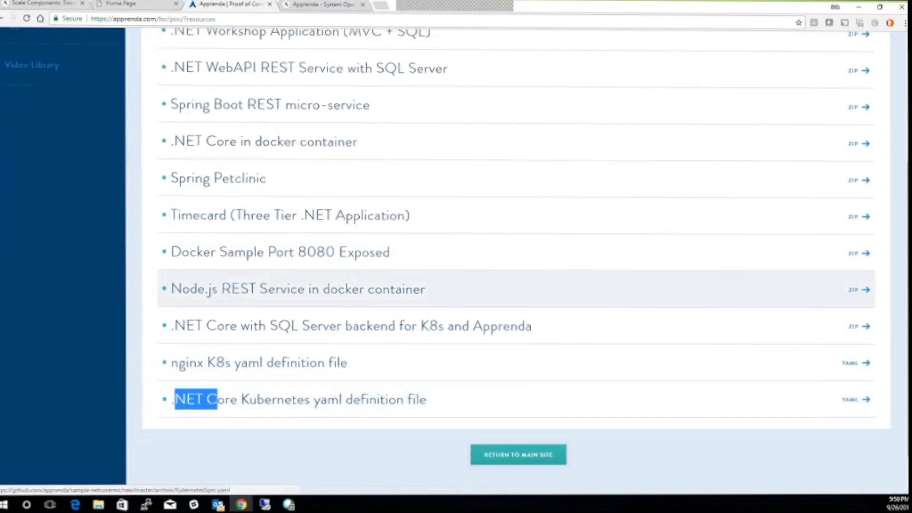
left_click(47, 4)
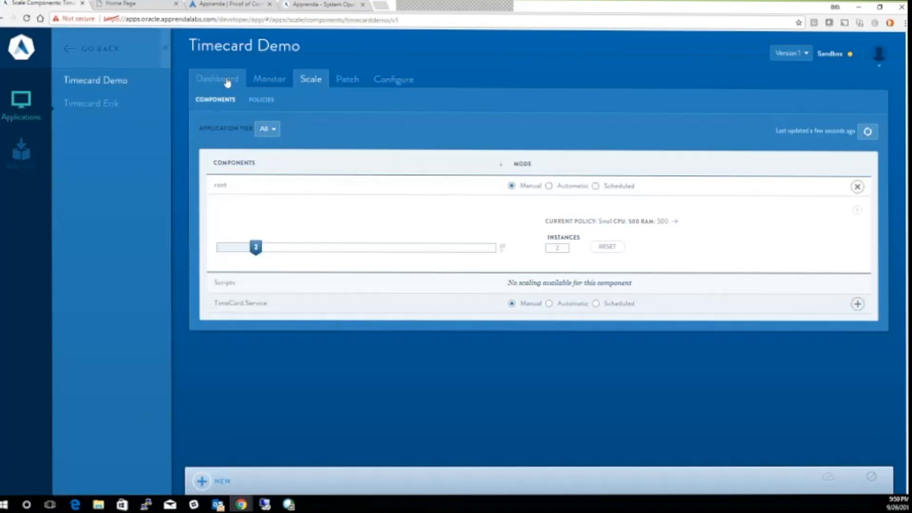
Check Timecard Demo's workload monitoring, then show its Dashboard
left_click(256, 83)
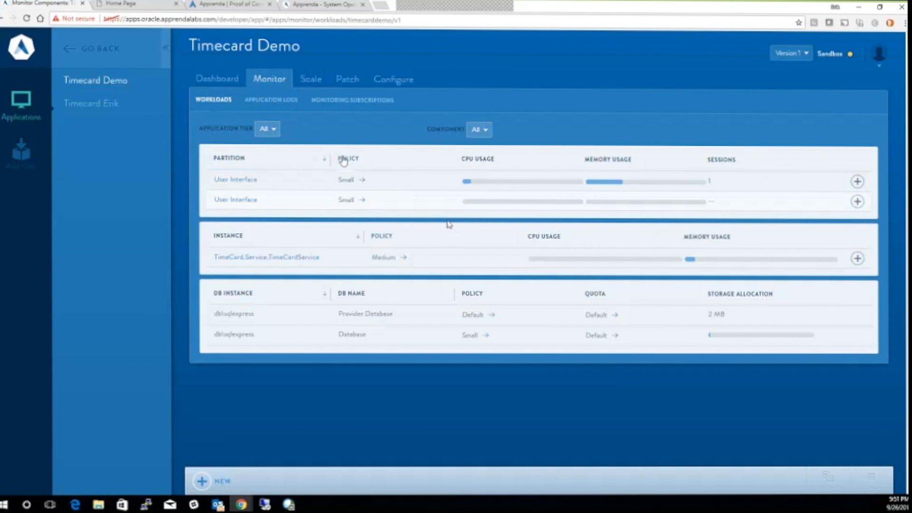
left_click(207, 82)
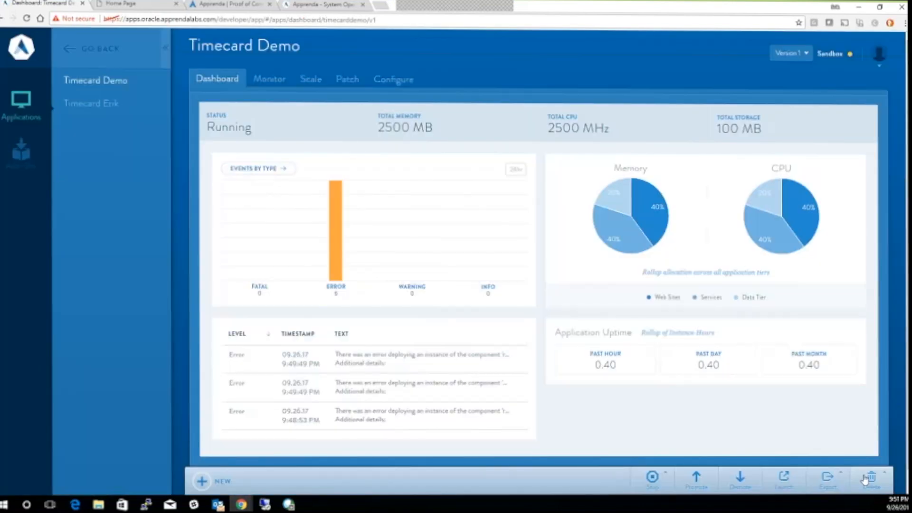
Delete the whole Timecard Demo application and confirm with Yes
left_click(865, 479)
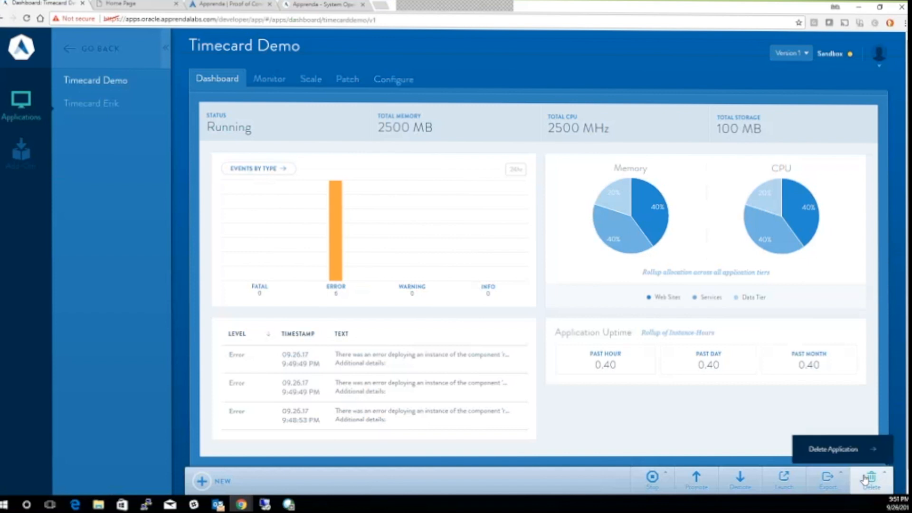
left_click(853, 454)
left_click(822, 449)
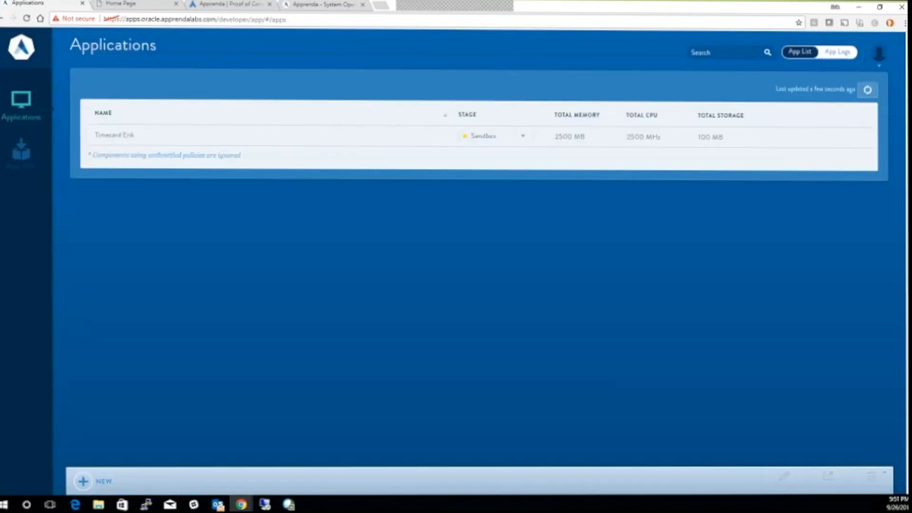
Start a new application named 'Erik K8s'
left_click(84, 481)
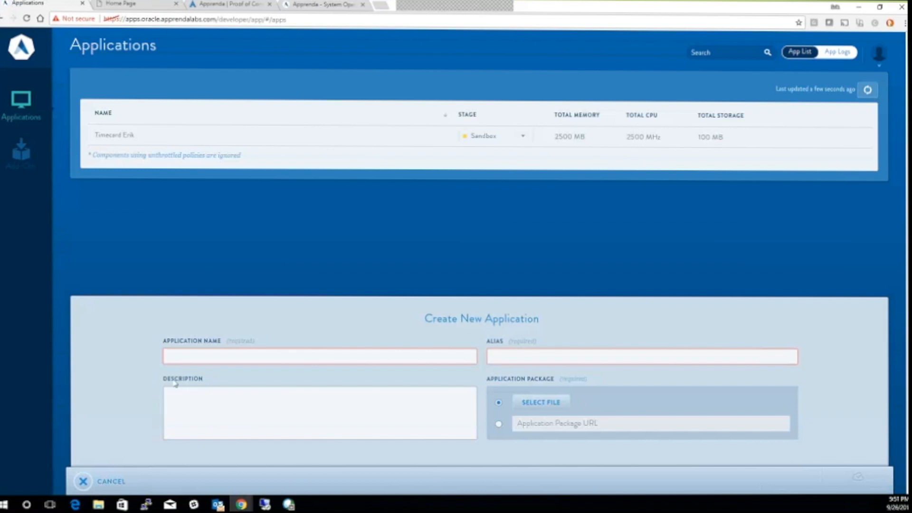
left_click(209, 356)
type("Erik K8s")
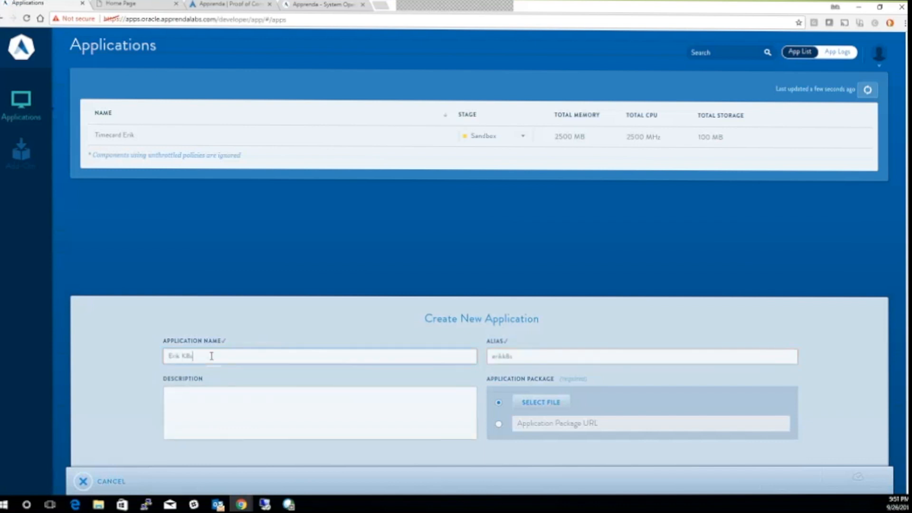
Use the .NET Core Kubernetes YAML file's link as the package URL and save
left_click(240, 7)
right_click(859, 401)
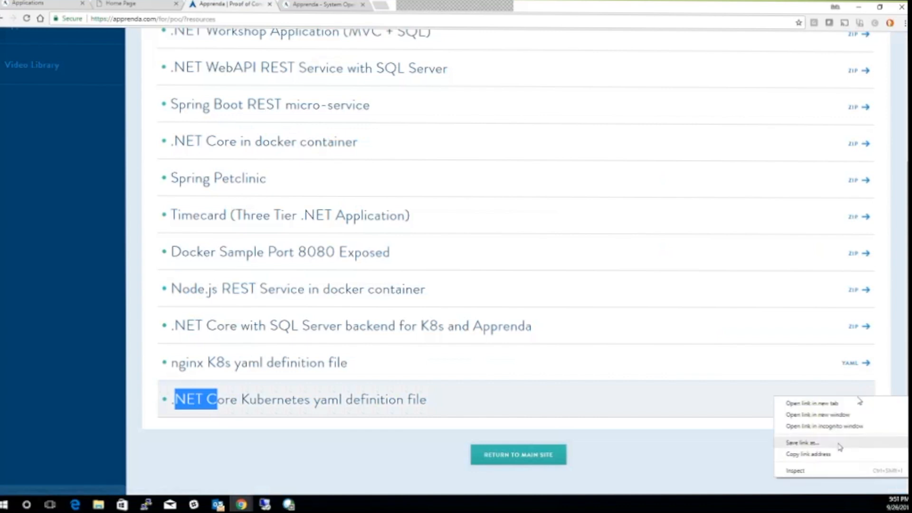
left_click(807, 454)
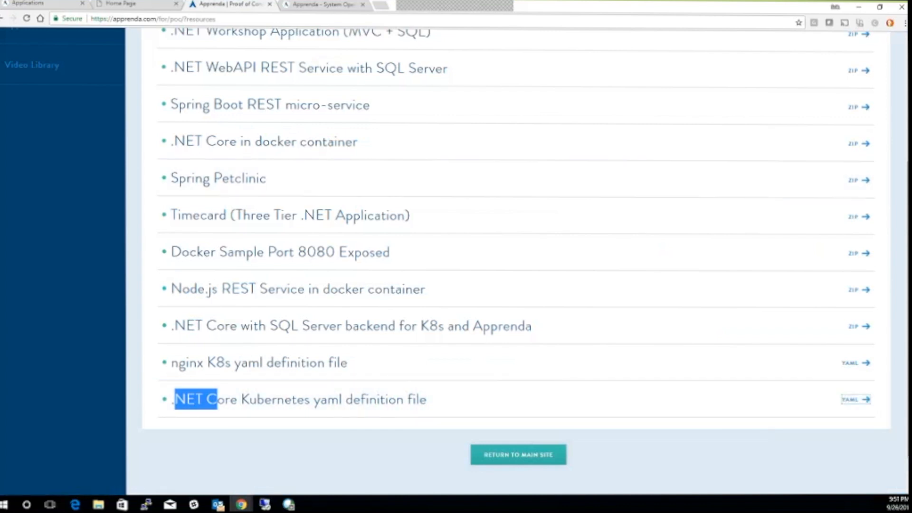
key("ctrl+1")
left_click(698, 428)
type("https://github.com/apprenda/sample-netcoremvc/raw/master/archive/KubernetesSpec.yaml")
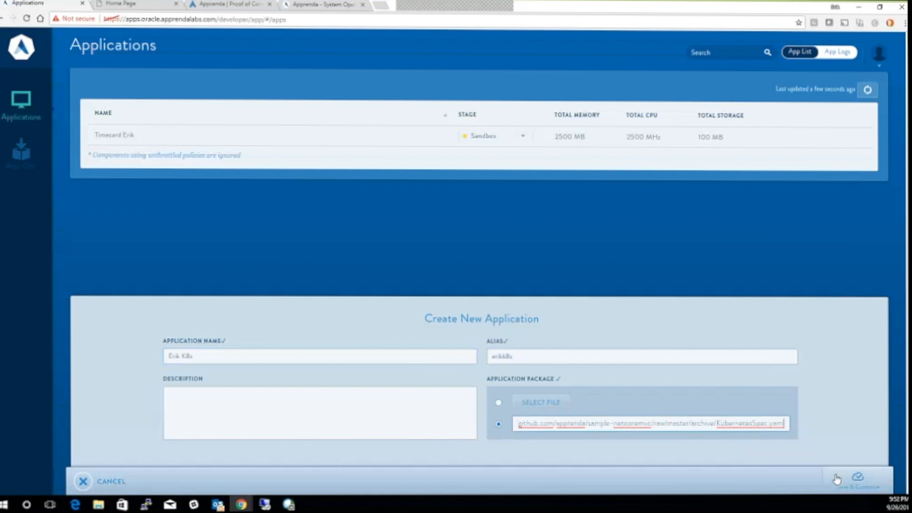
left_click(837, 479)
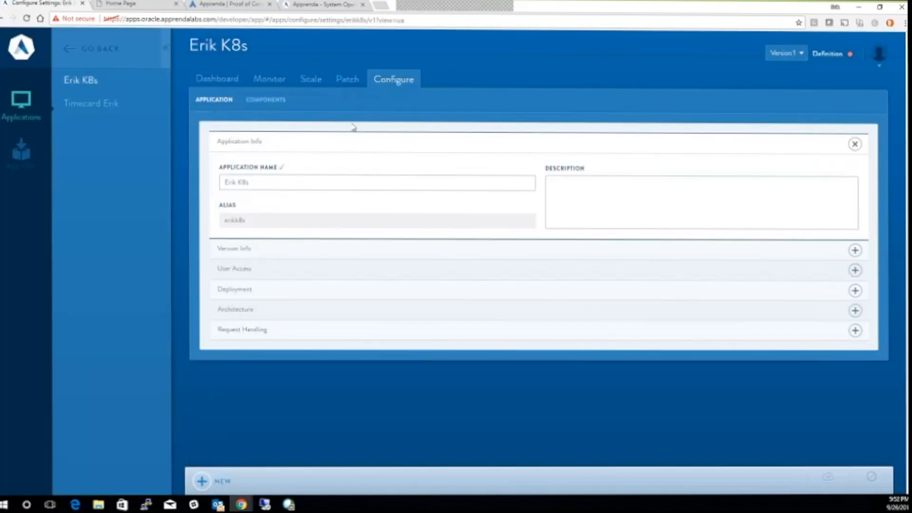
Review the Erik K8s pod's Small - Pods resource policy, then return to its Dashboard
left_click(266, 101)
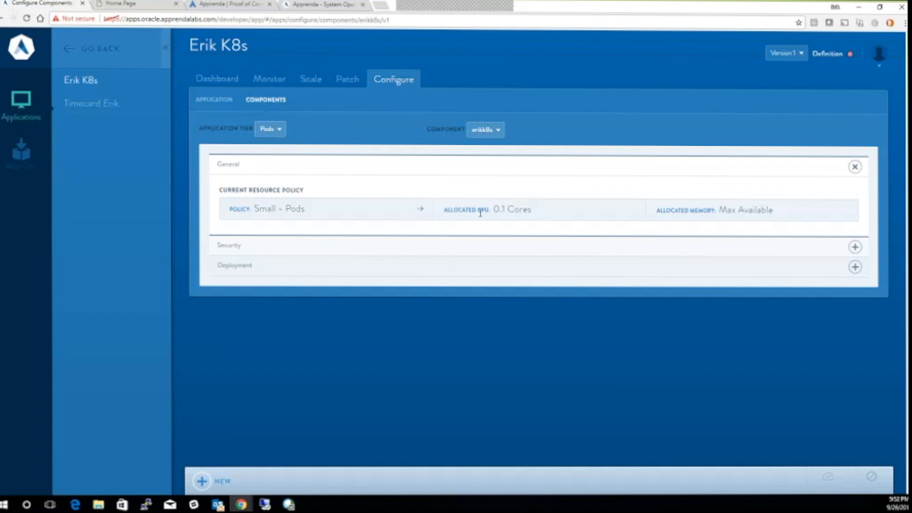
left_click(221, 82)
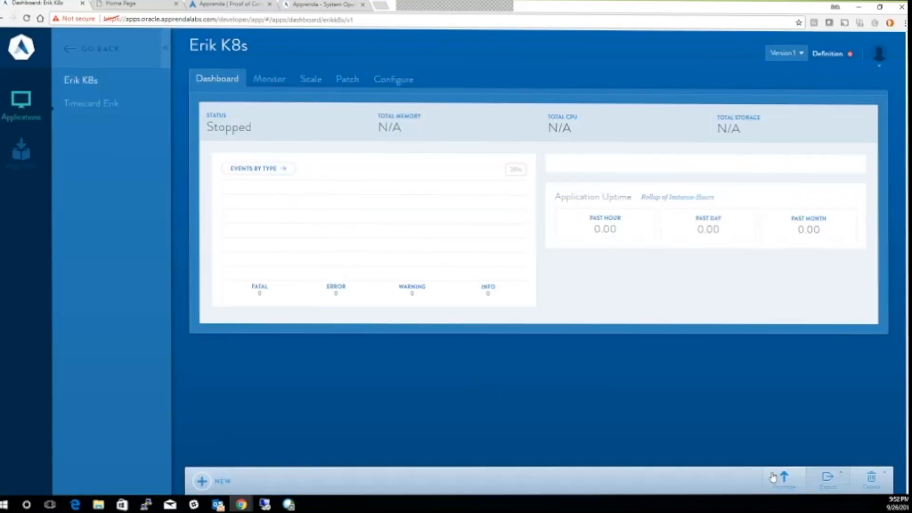
Promote Erik K8s Version 1 to Sandbox and confirm it reaches 100% with 2 pod replicas
left_click(774, 477)
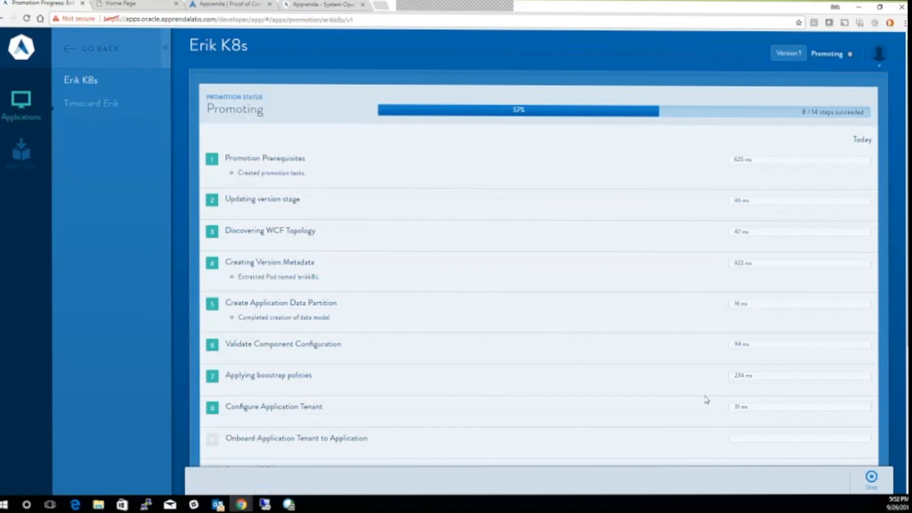
scroll(706, 400, "down", 3)
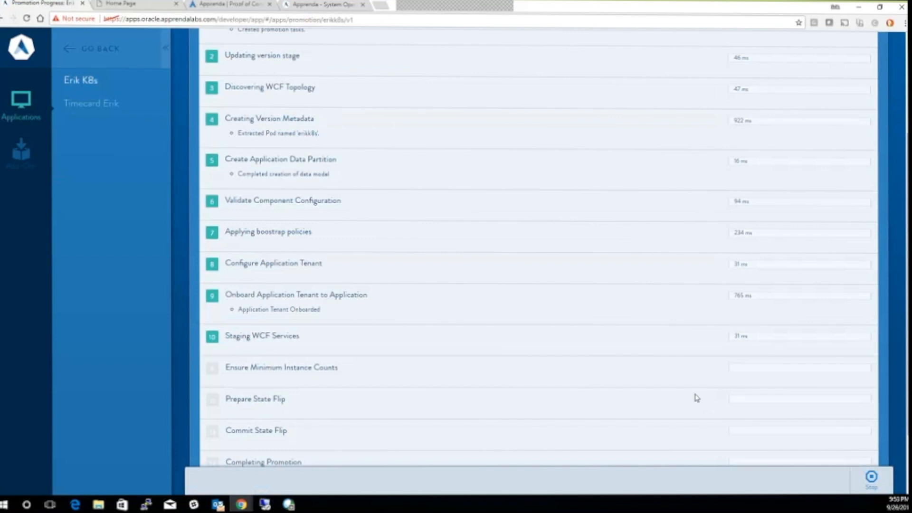
scroll(522, 223, "up", 3)
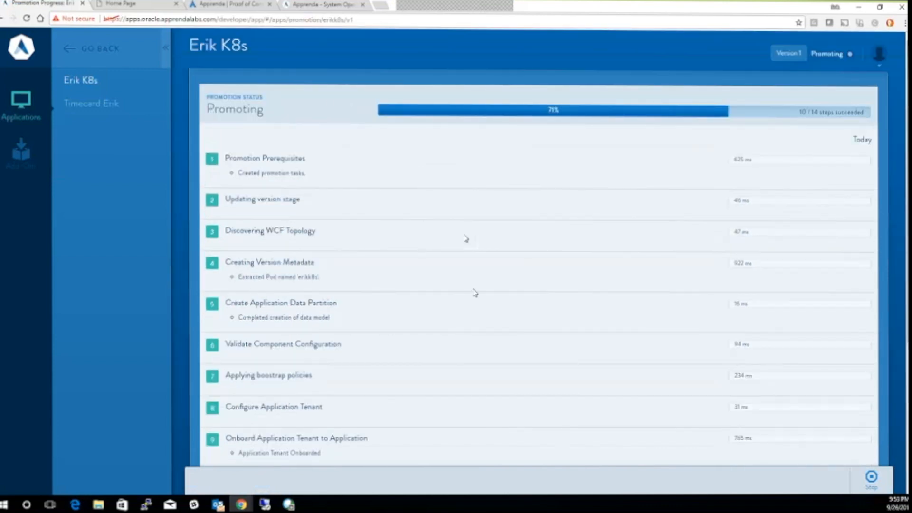
scroll(466, 238, "down", 4)
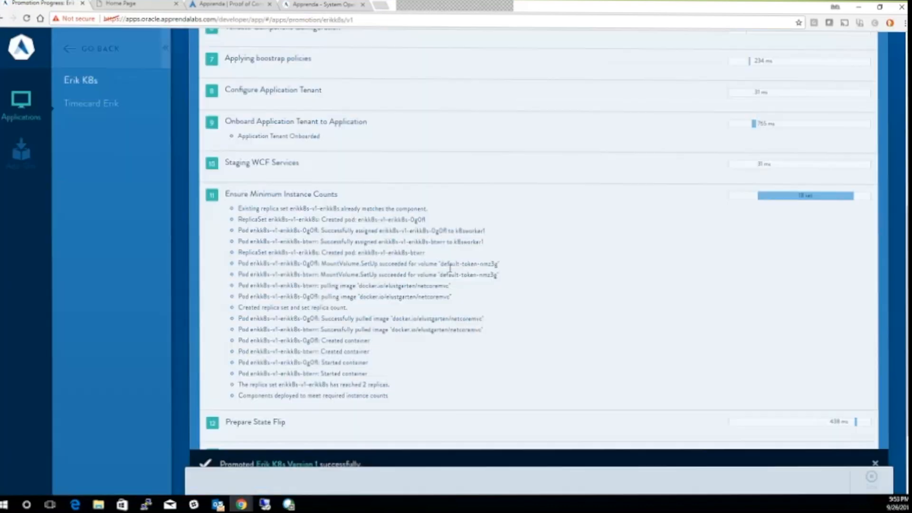
left_click(875, 448)
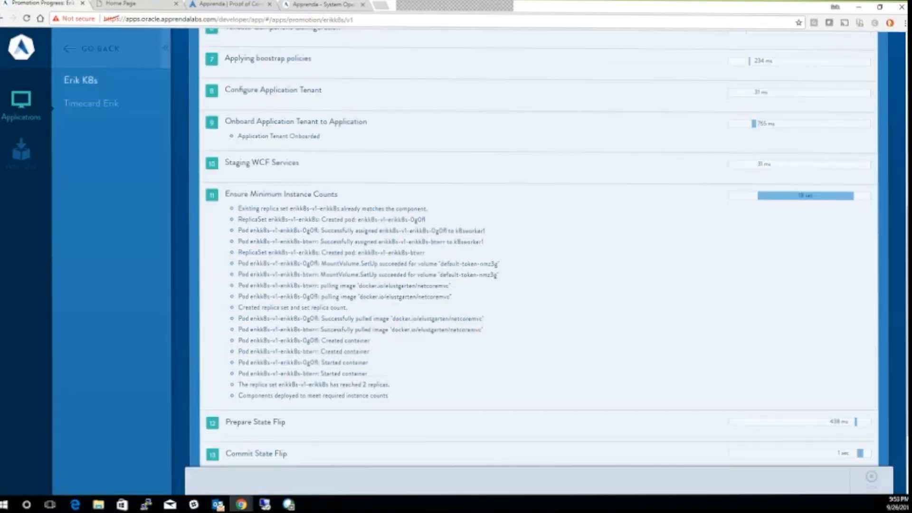
scroll(395, 281, "up", 7)
scroll(217, 106, "up", 1)
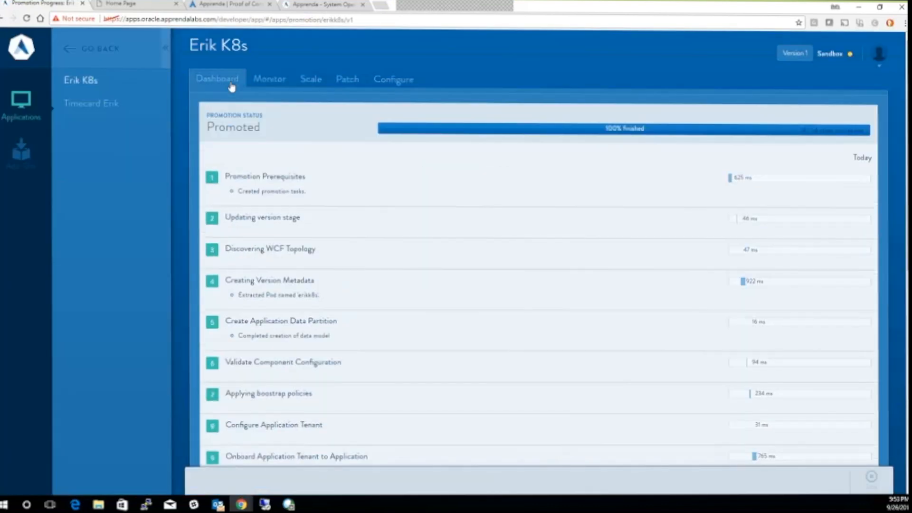
Check the Erik K8s Log Overrides page, opening and cancelling a new override
left_click(269, 80)
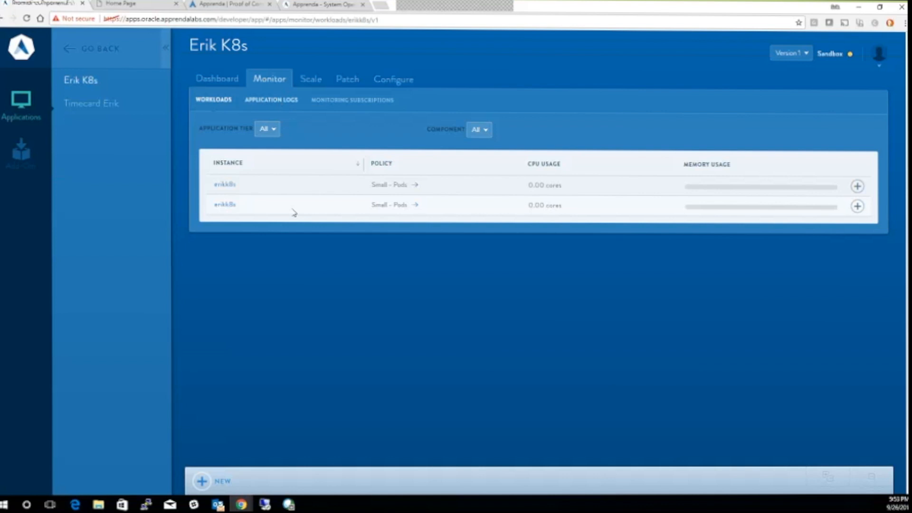
left_click(279, 100)
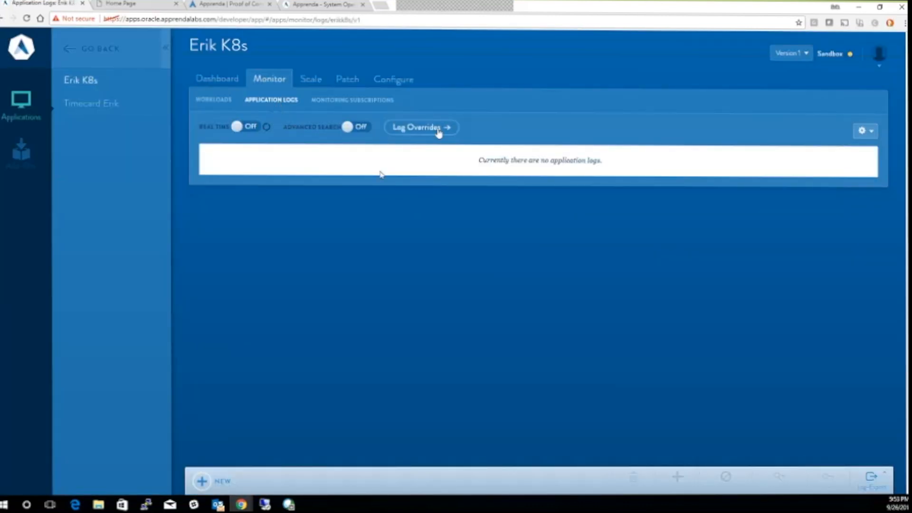
left_click(420, 132)
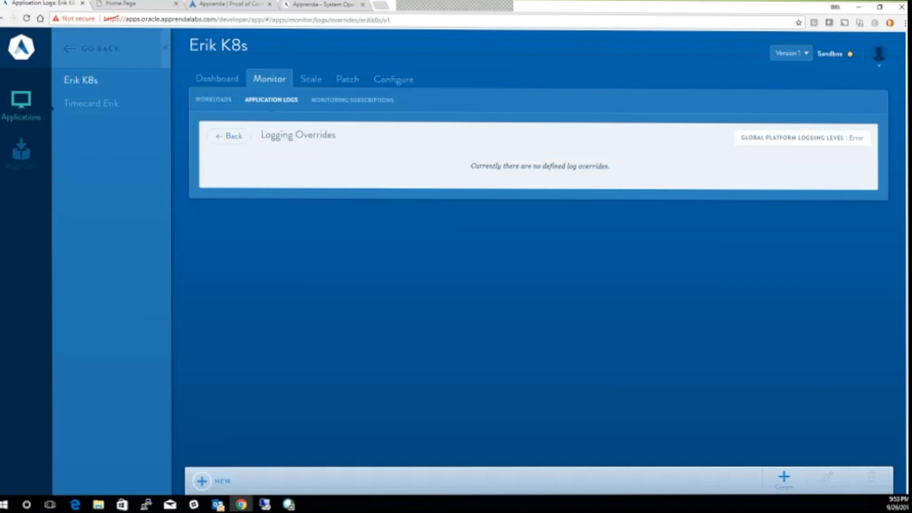
left_click(783, 478)
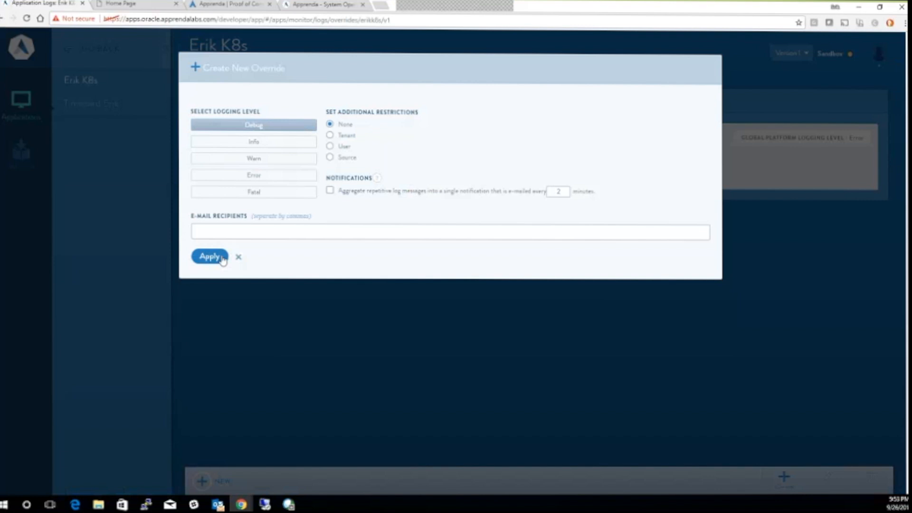
left_click(238, 256)
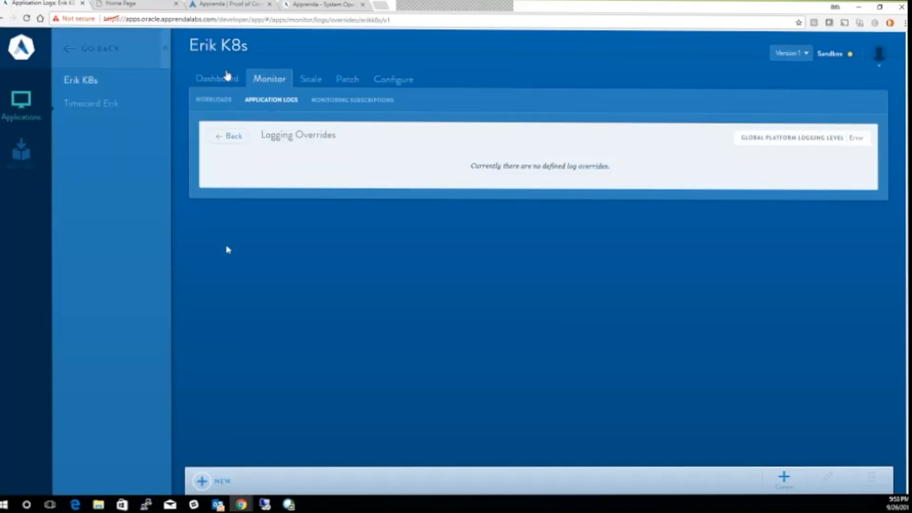
Return to the Erik K8s Dashboard to see it Running with 1000 MB memory and 0.2 Core CPU
left_click(227, 78)
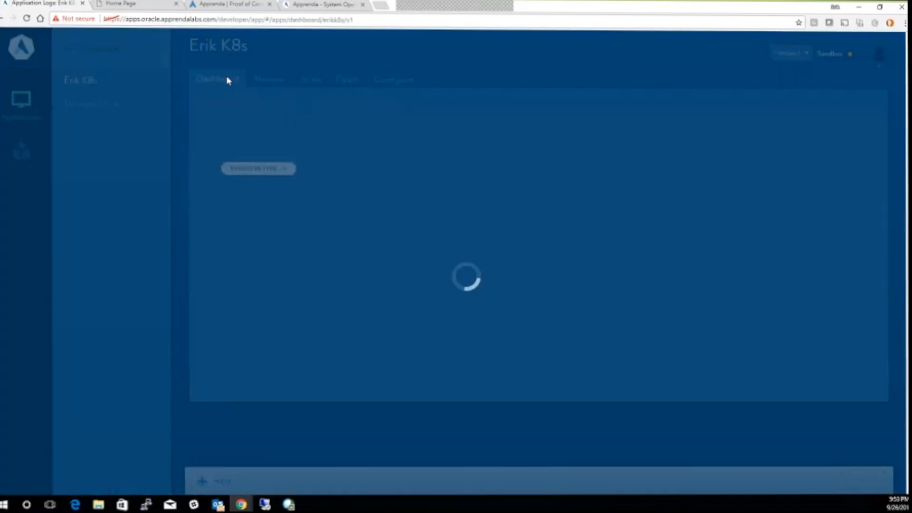